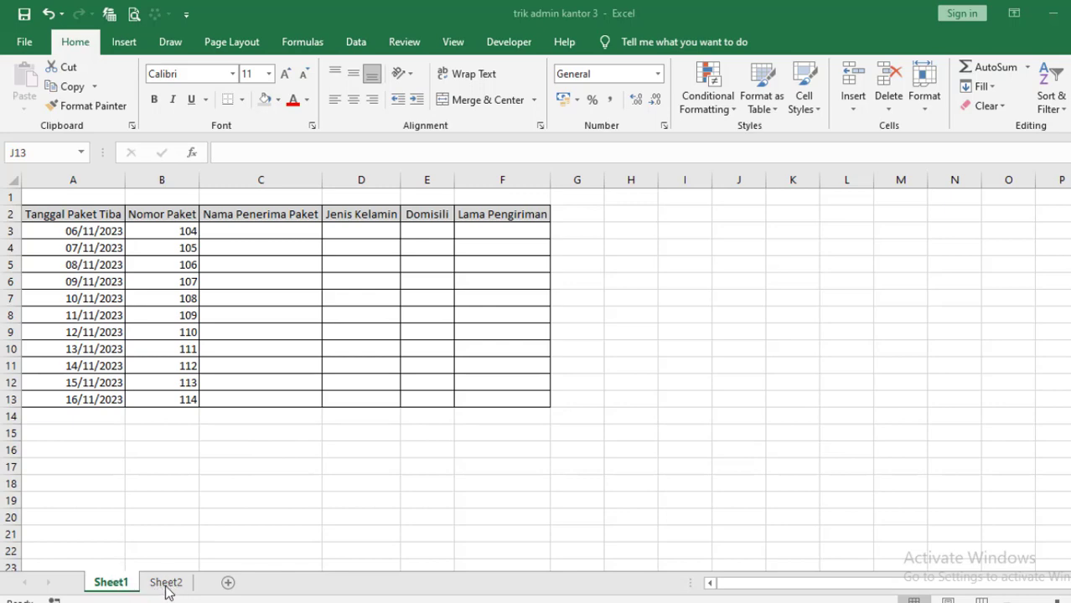
Examine the package recipient table and the city delivery-time table on Sheet2.
{"action": "left_click", "coordinate": [165, 586]}
{"action": "left_click", "coordinate": [165, 586]}
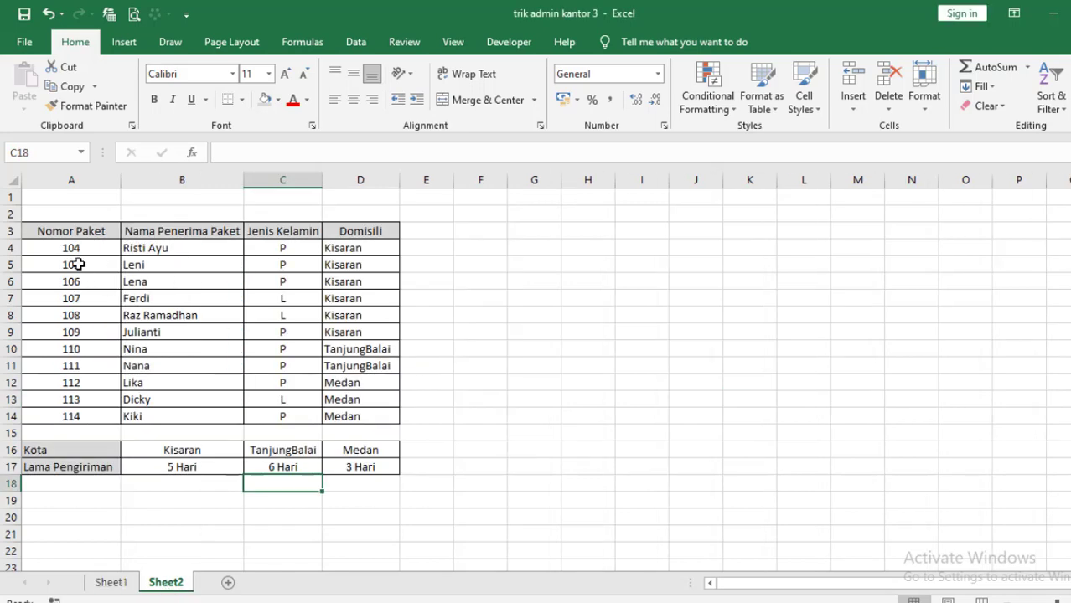
{"action": "left_click", "coordinate": [54, 235]}
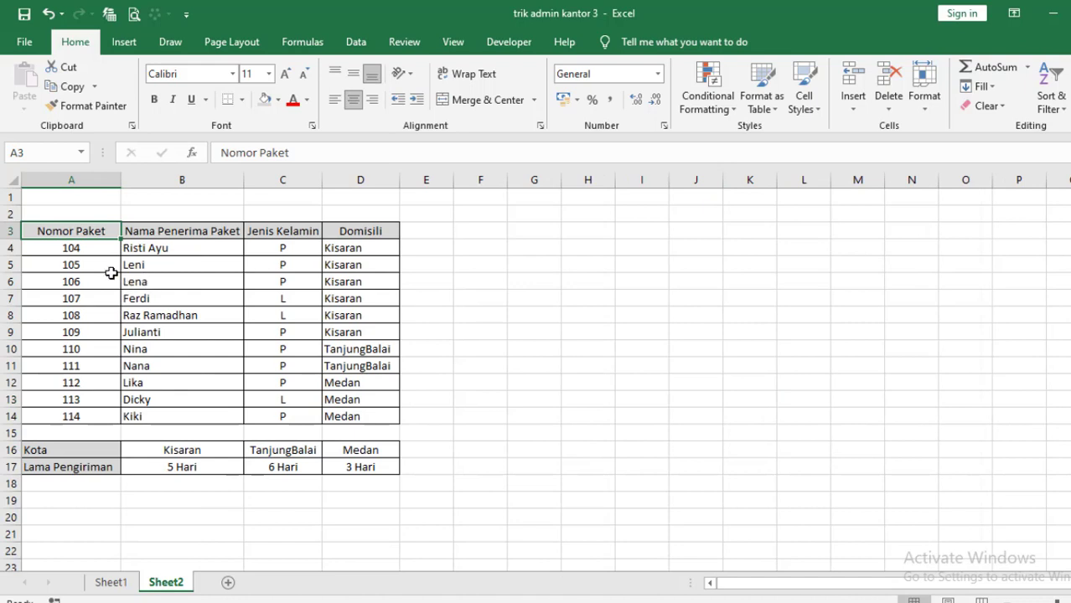
{"action": "left_click", "coordinate": [92, 243]}
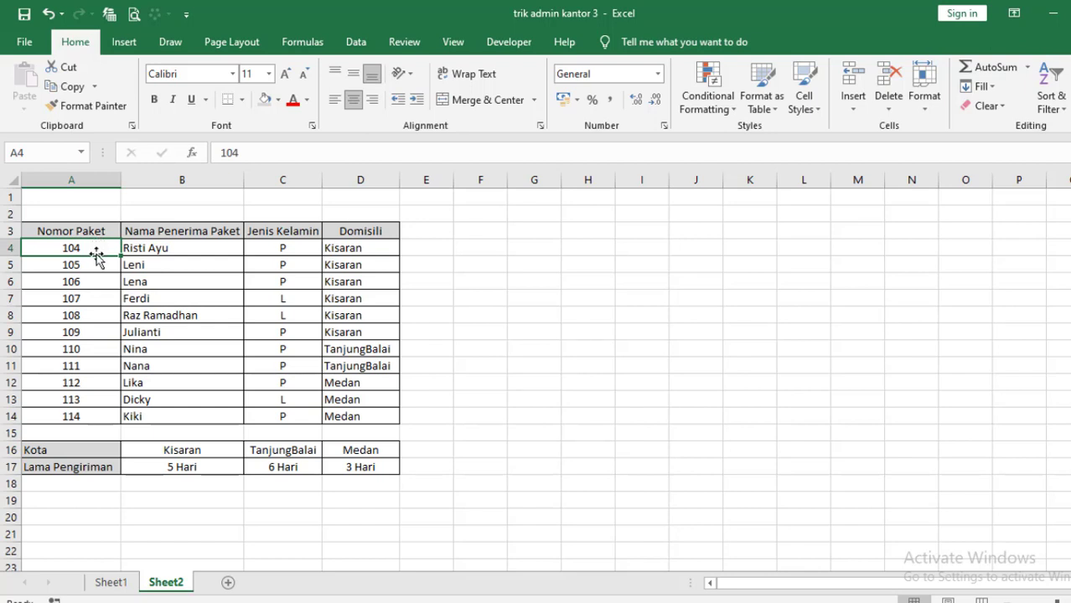
{"action": "left_click_drag", "start_coordinate": [99, 247], "coordinate": [88, 417]}
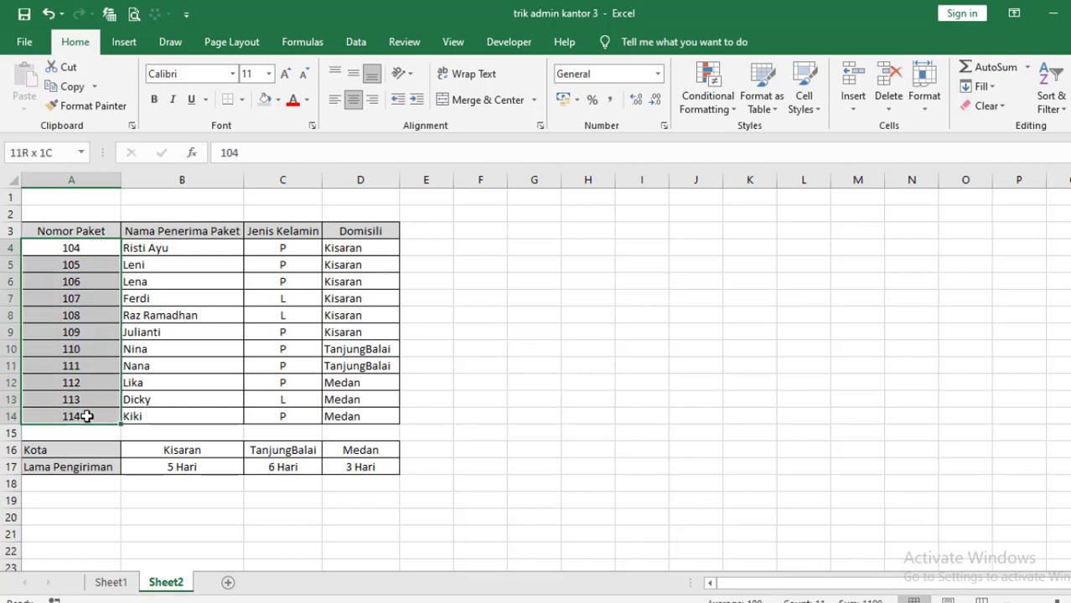
{"action": "left_click_drag", "start_coordinate": [199, 244], "coordinate": [201, 419]}
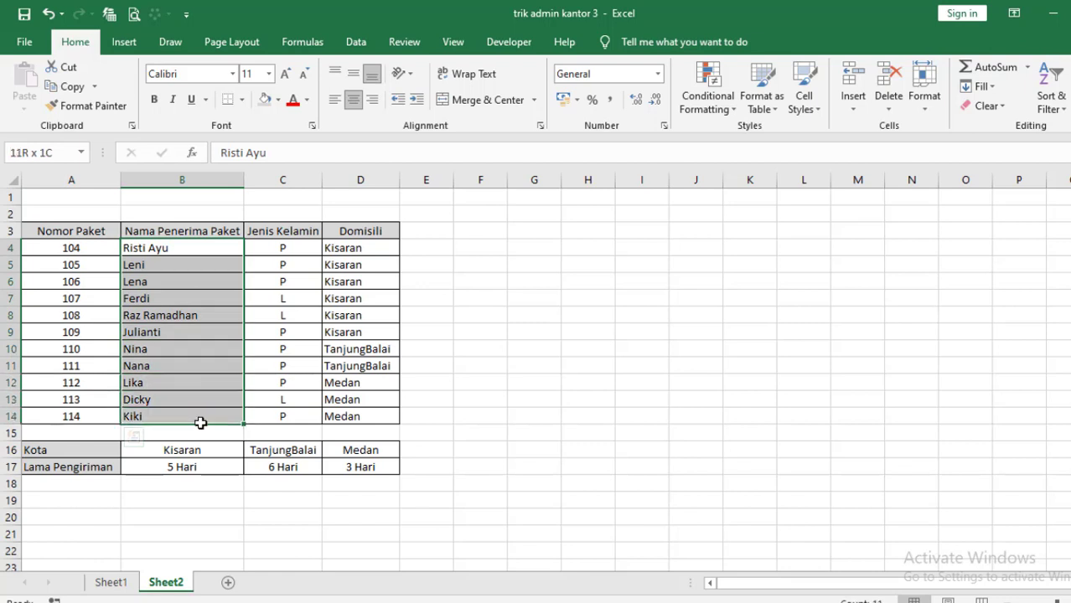
{"action": "left_click_drag", "start_coordinate": [283, 248], "coordinate": [293, 425]}
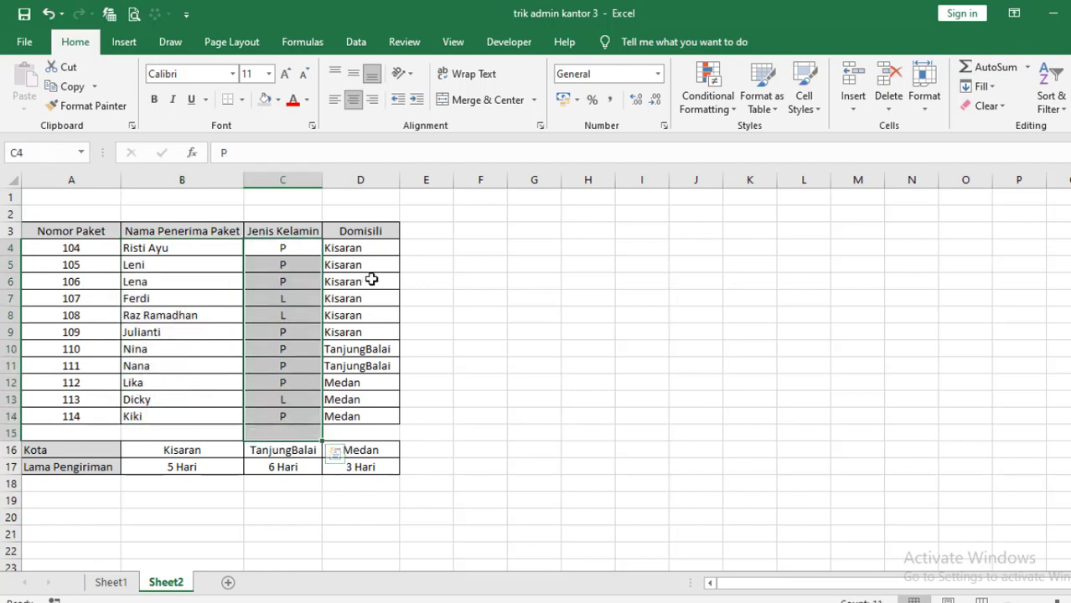
{"action": "left_click_drag", "start_coordinate": [369, 251], "coordinate": [368, 419]}
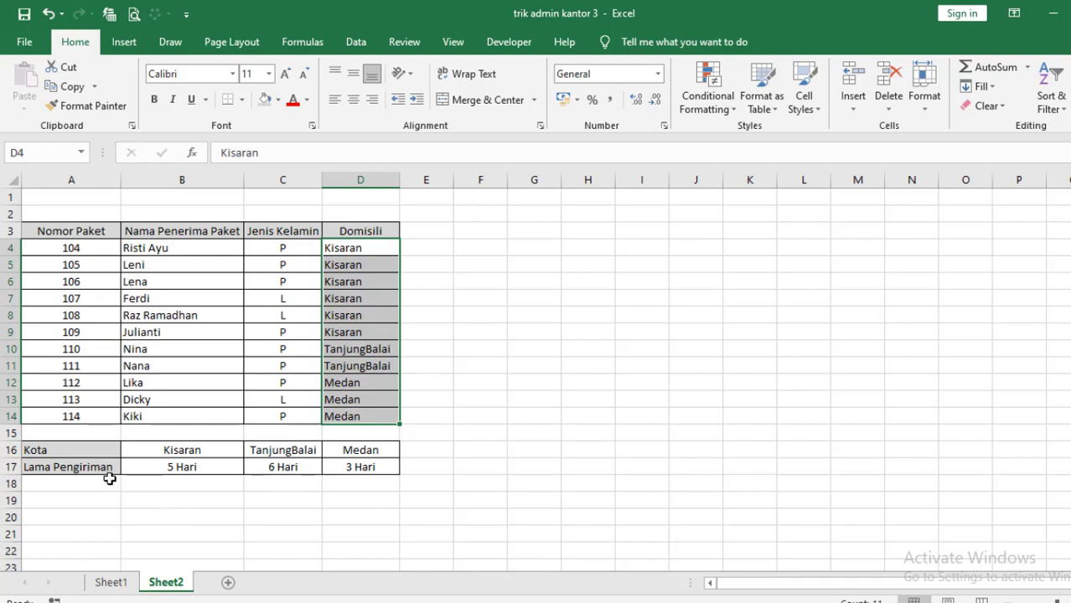
{"action": "left_click", "coordinate": [85, 450]}
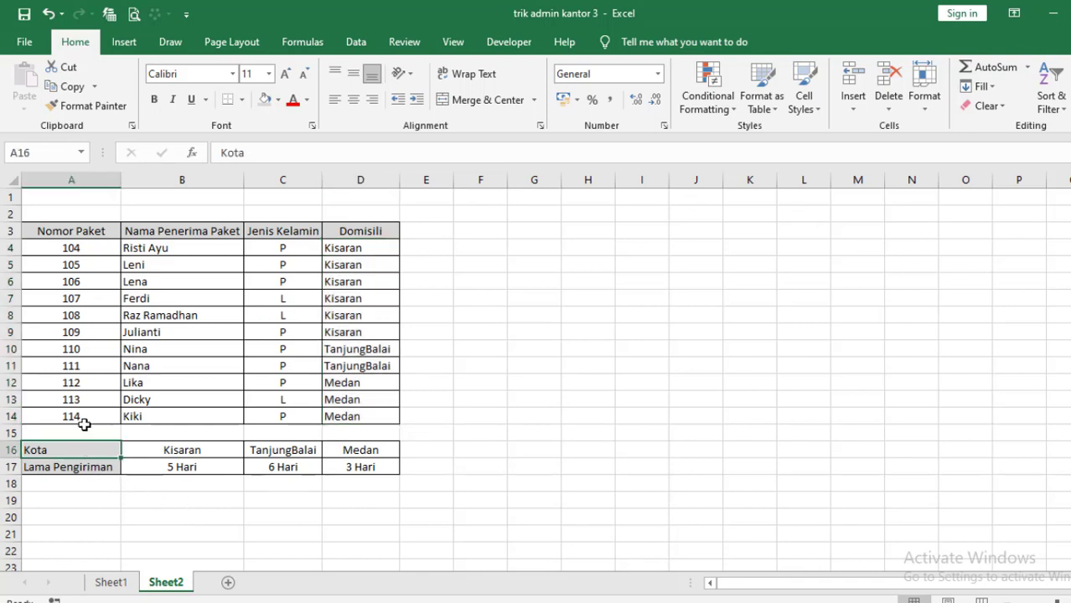
{"action": "left_click_drag", "start_coordinate": [91, 447], "coordinate": [360, 450]}
{"action": "left_click_drag", "start_coordinate": [79, 470], "coordinate": [404, 468]}
{"action": "left_click", "coordinate": [646, 497]}
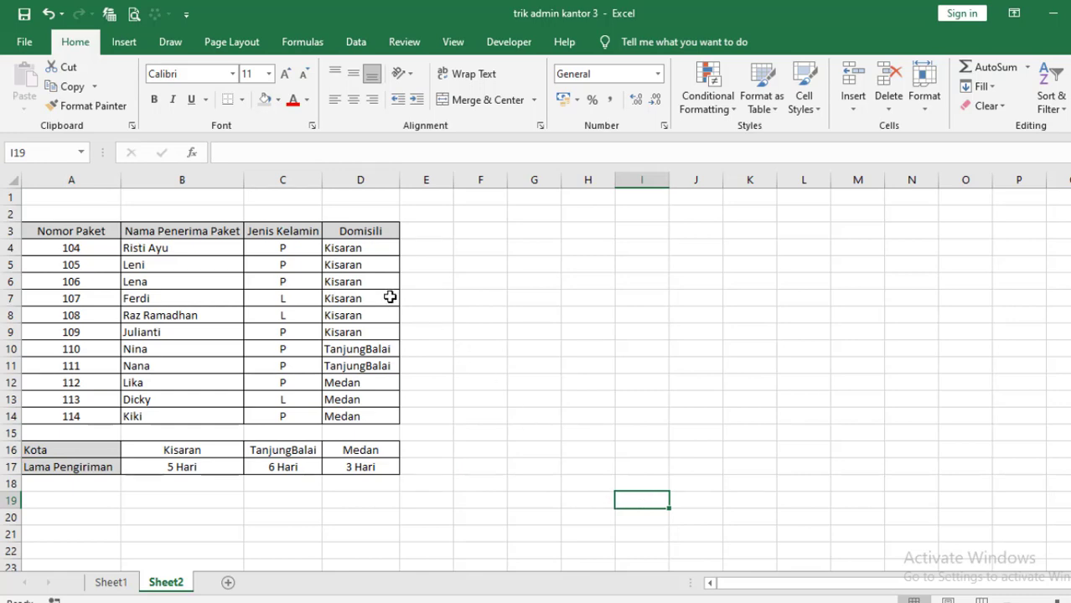
Compare the empty Sheet1 columns for gender, domicile and delivery time with the source data on Sheet2.
{"action": "left_click", "coordinate": [116, 584]}
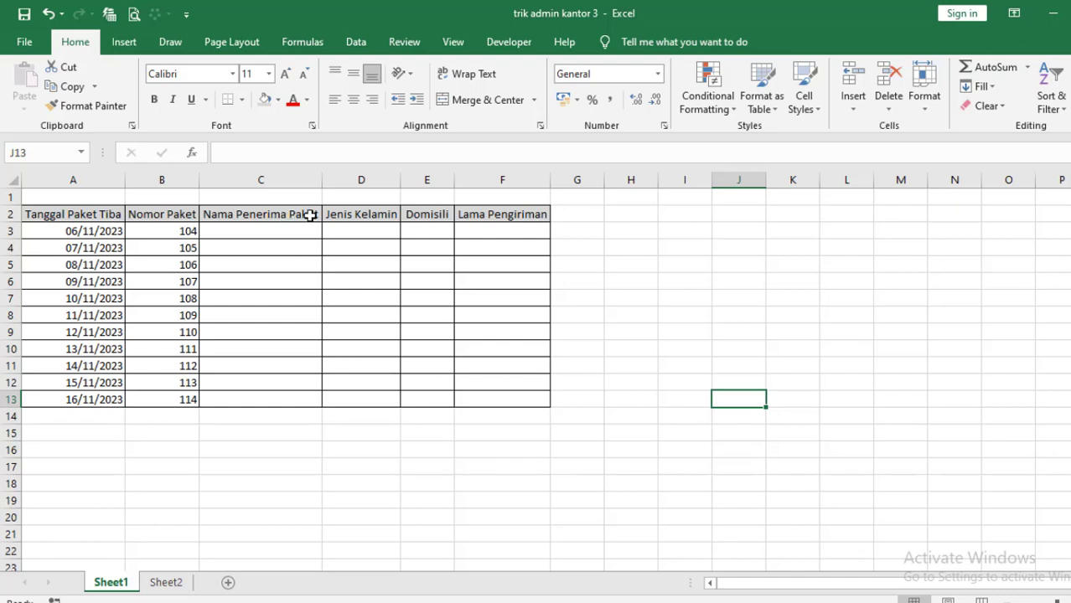
{"action": "left_click", "coordinate": [378, 215]}
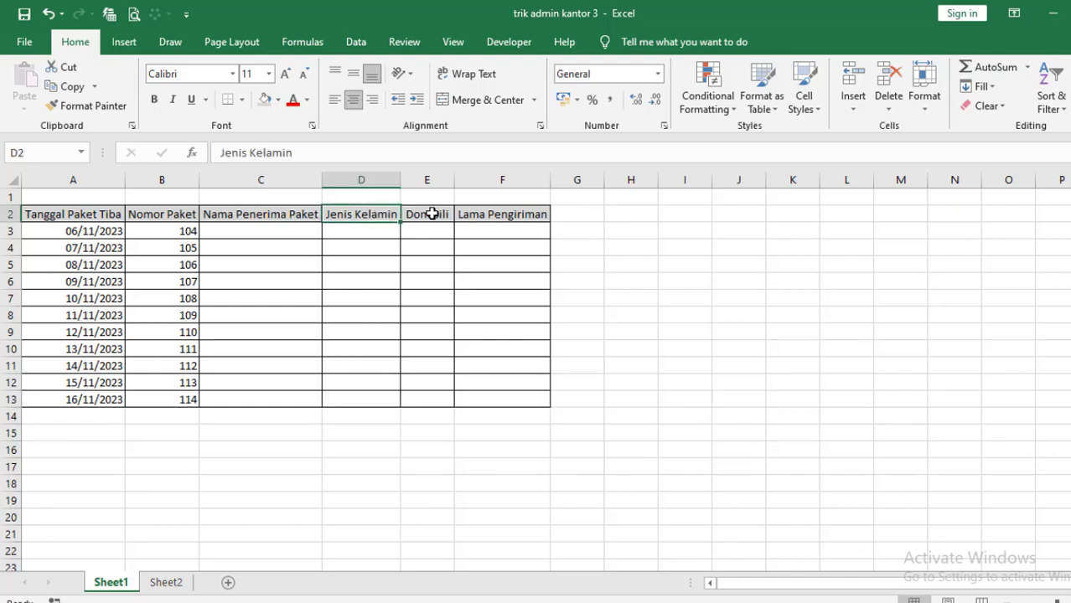
{"action": "left_click", "coordinate": [431, 215]}
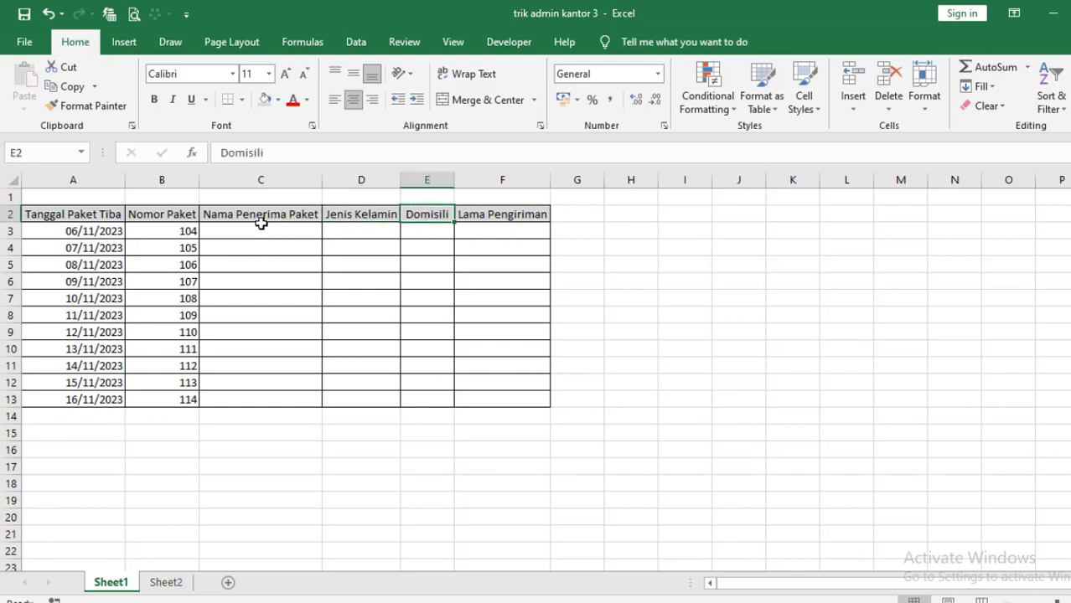
{"action": "left_click", "coordinate": [170, 584]}
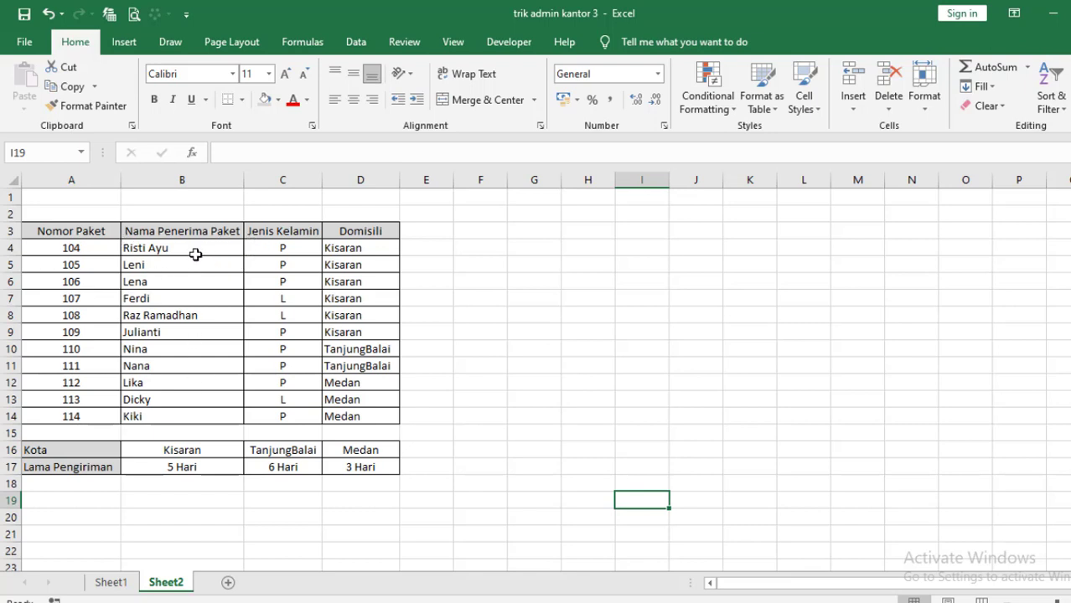
{"action": "left_click", "coordinate": [183, 230]}
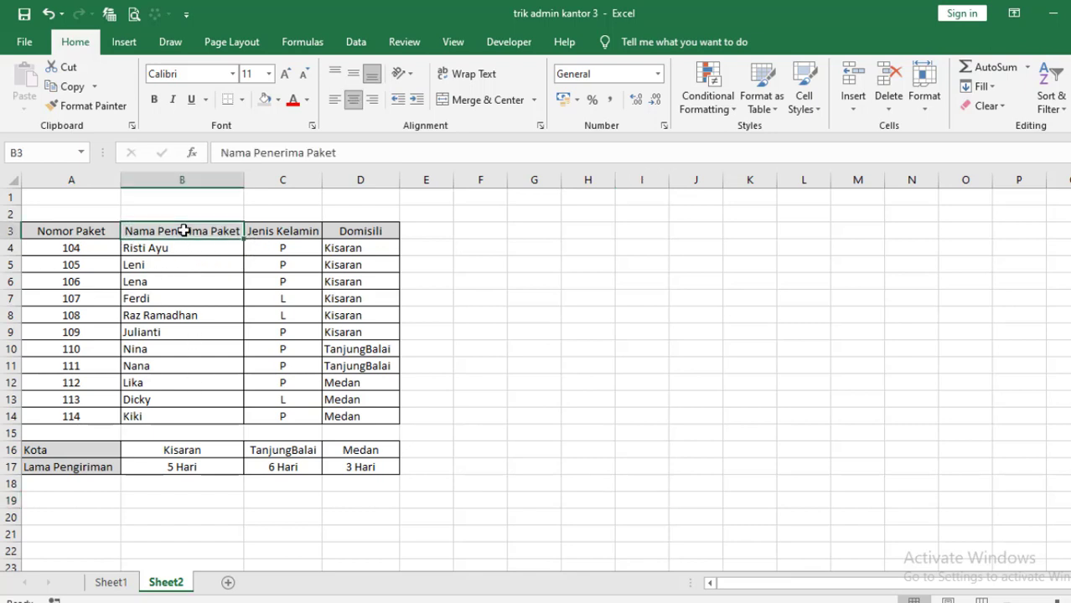
{"action": "left_click", "coordinate": [292, 232]}
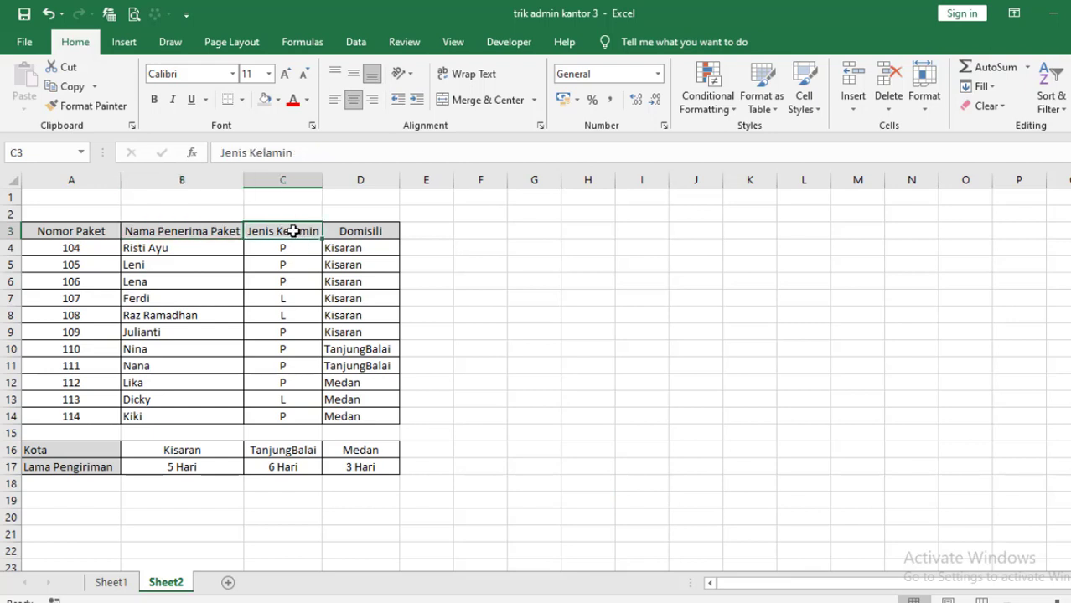
{"action": "left_click", "coordinate": [379, 231]}
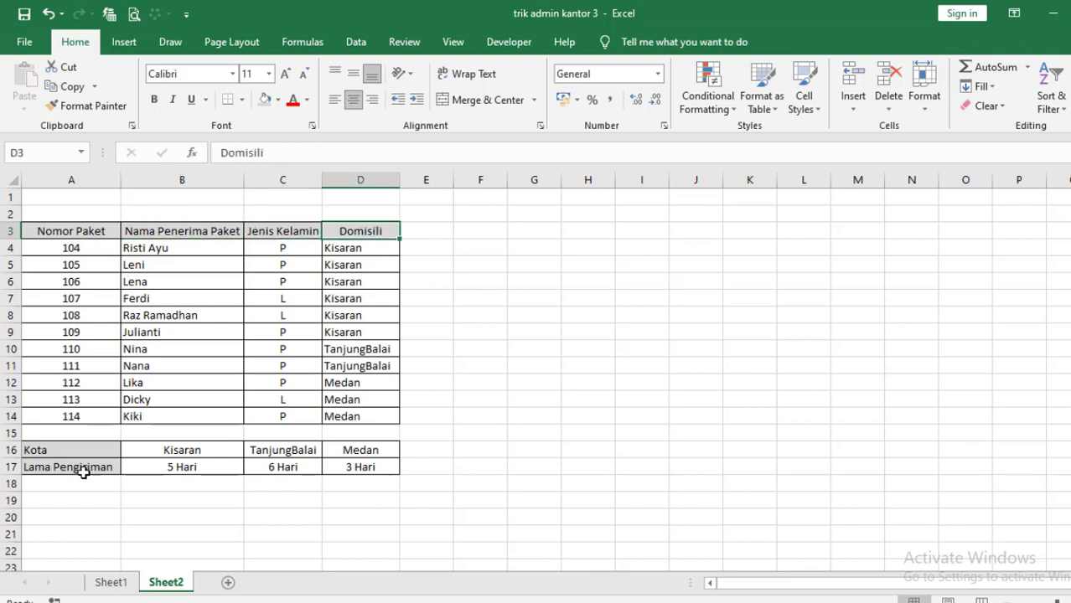
{"action": "left_click", "coordinate": [117, 587]}
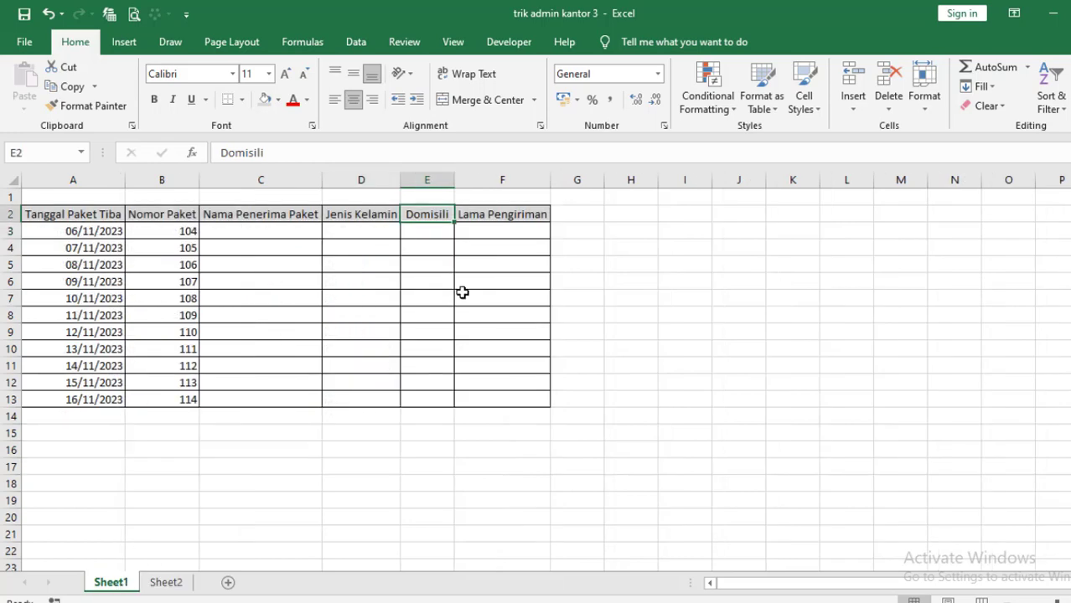
{"action": "left_click", "coordinate": [507, 231]}
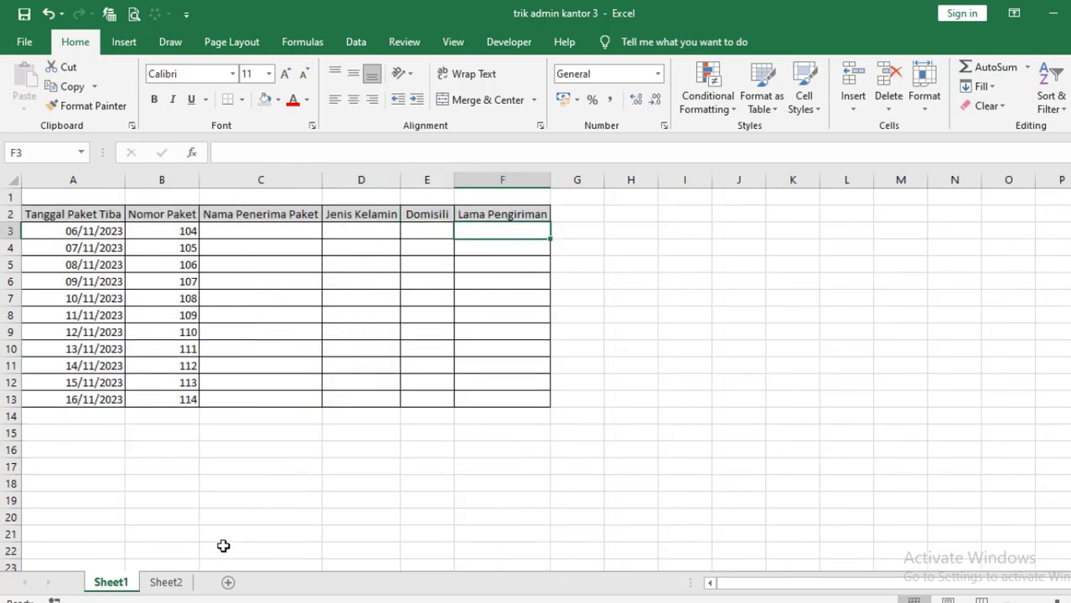
{"action": "left_click", "coordinate": [170, 584]}
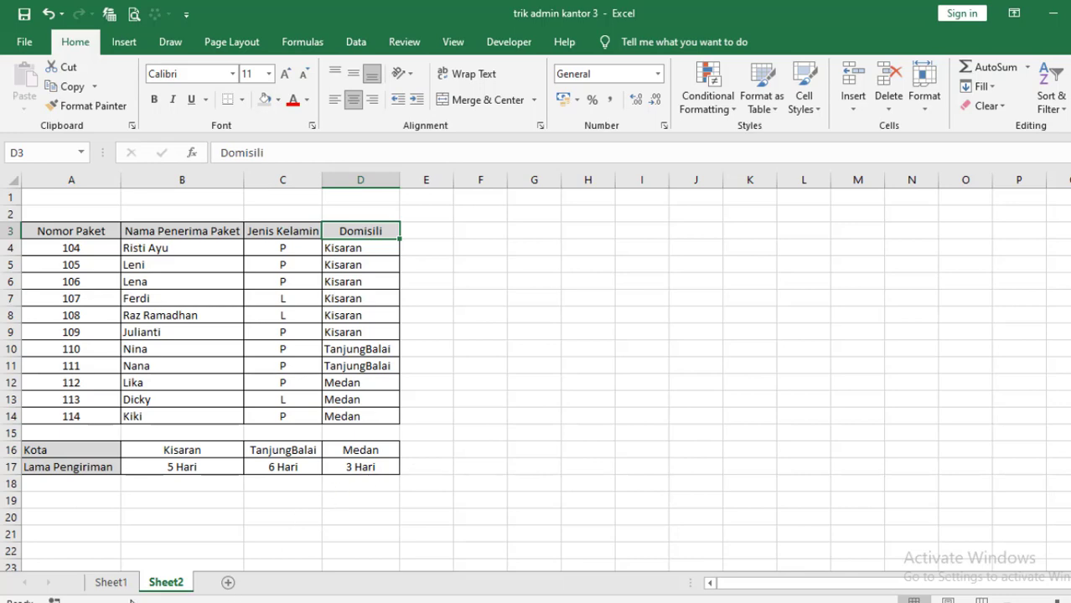
{"action": "left_click", "coordinate": [111, 583]}
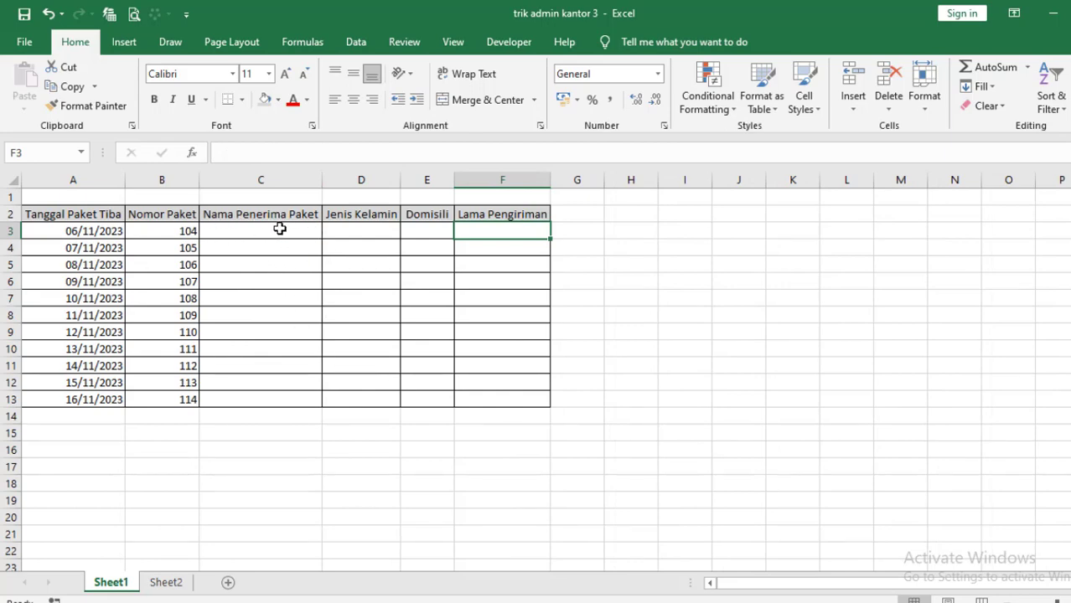
Start a VLOOKUP formula in cell C3 of Sheet1, using package number B3 as the lookup value.
{"action": "left_click", "coordinate": [279, 229]}
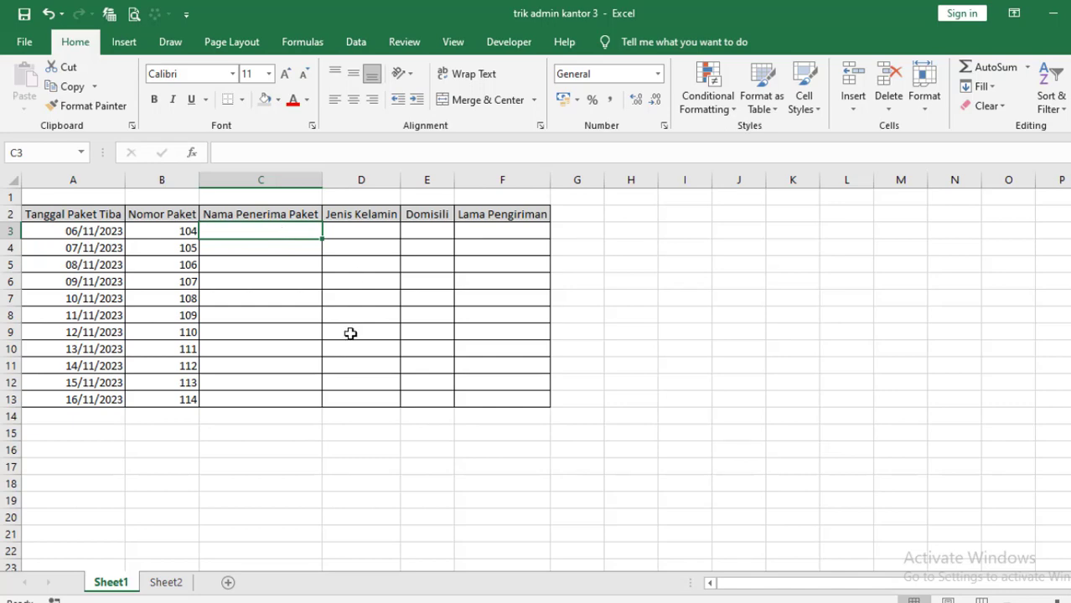
{"action": "left_click", "coordinate": [168, 582]}
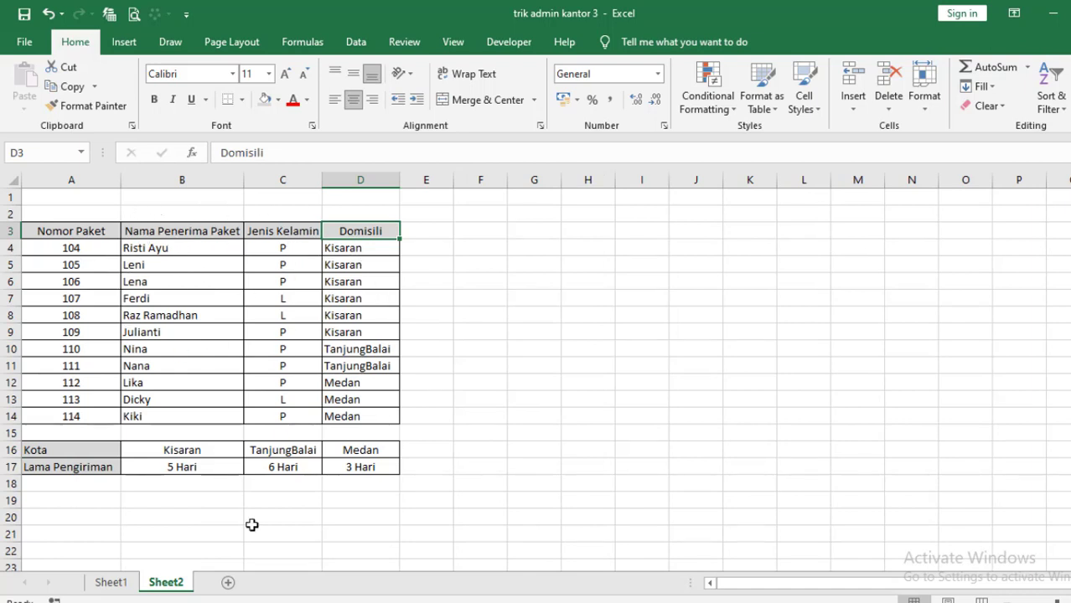
{"action": "left_click", "coordinate": [108, 583]}
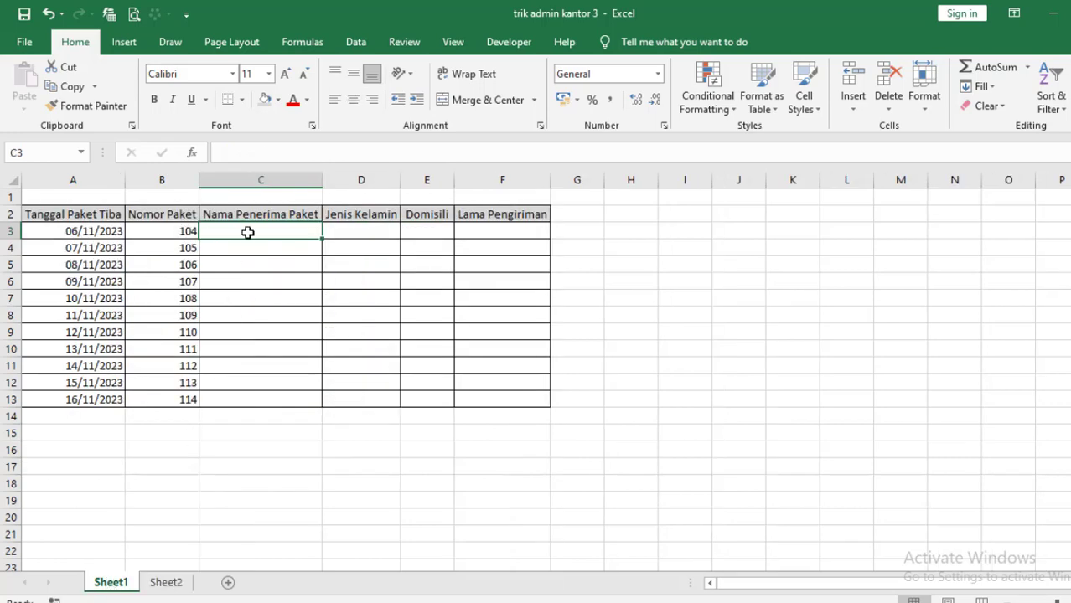
{"action": "type", "text": "=Vlook"}
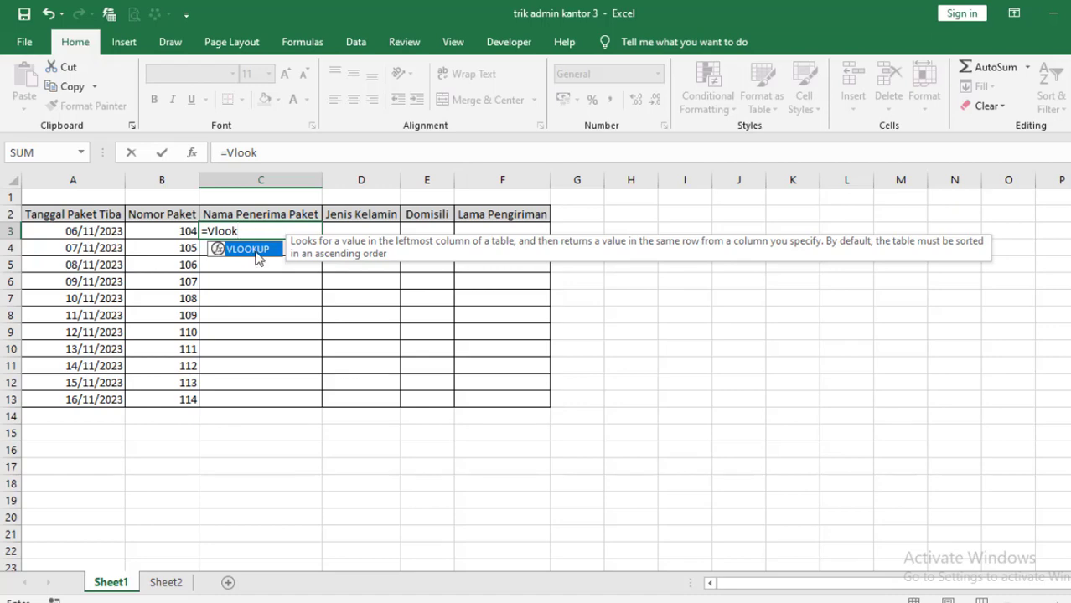
{"action": "double_click", "coordinate": [257, 251]}
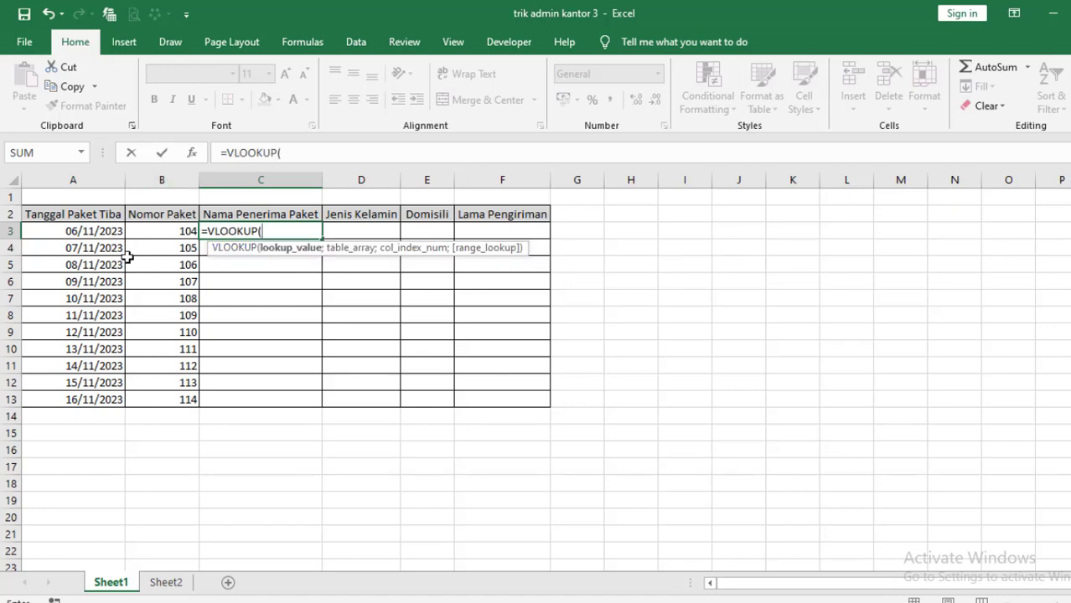
{"action": "left_click", "coordinate": [180, 232]}
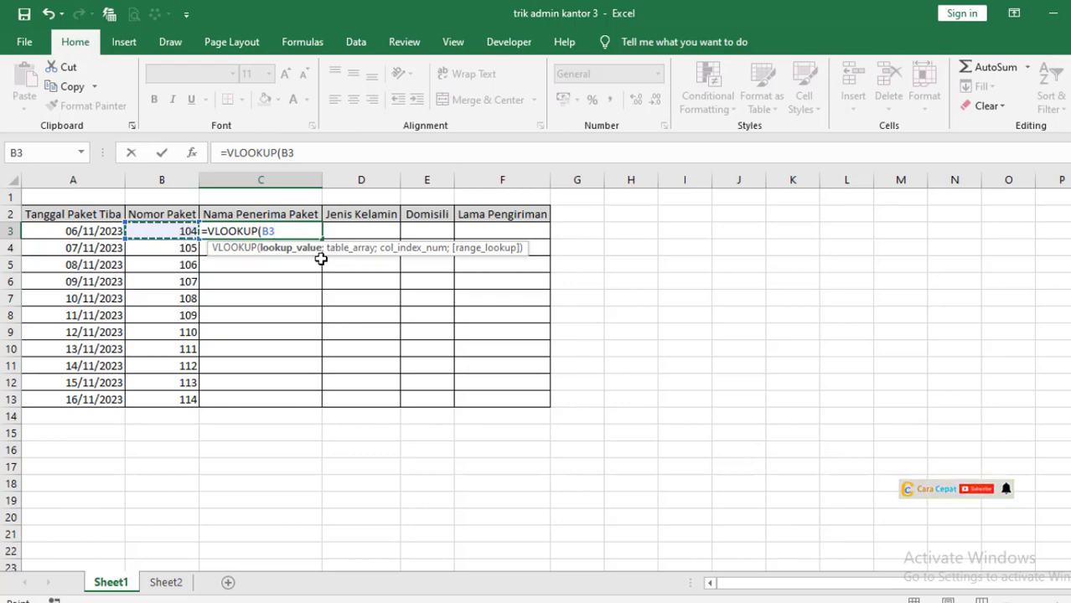
{"action": "type", "text": ";"}
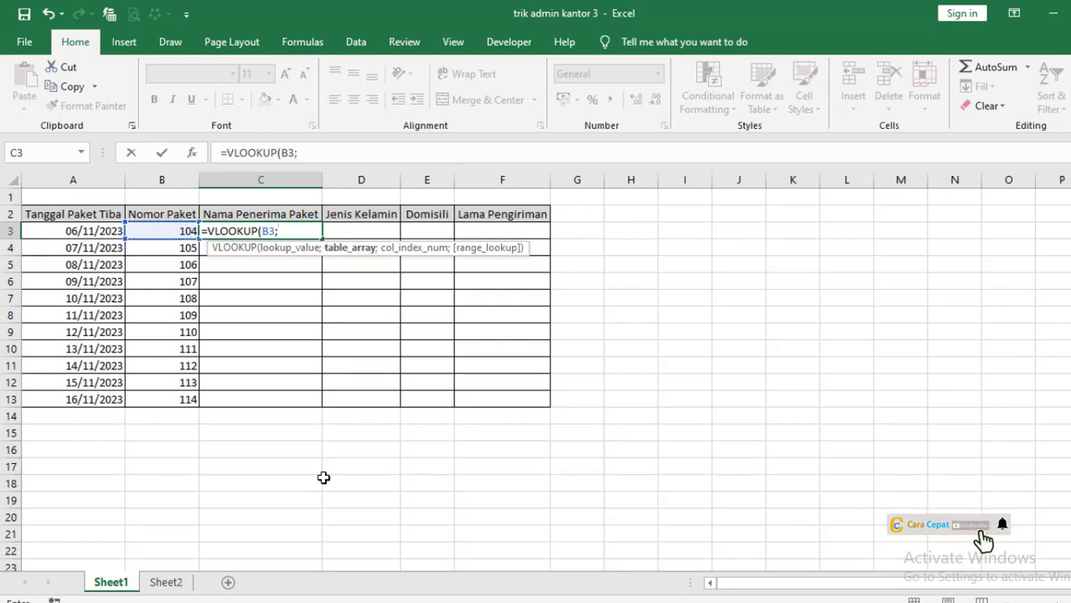
Set the VLOOKUP table array to the absolute range Sheet2!$A$3:$D$14.
{"action": "left_click", "coordinate": [168, 586]}
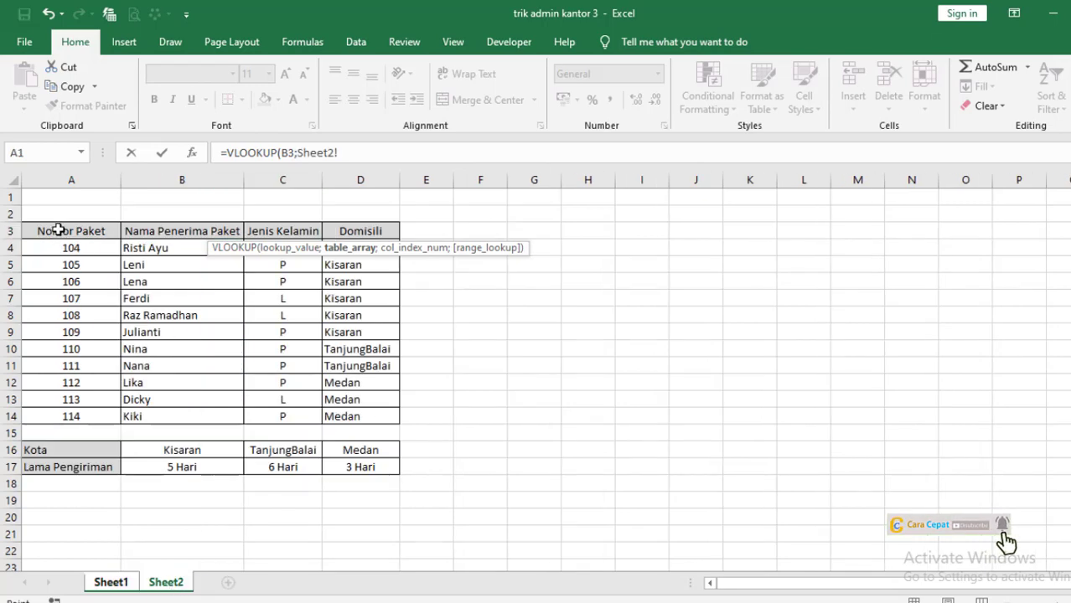
{"action": "left_click_drag", "start_coordinate": [58, 230], "coordinate": [347, 420]}
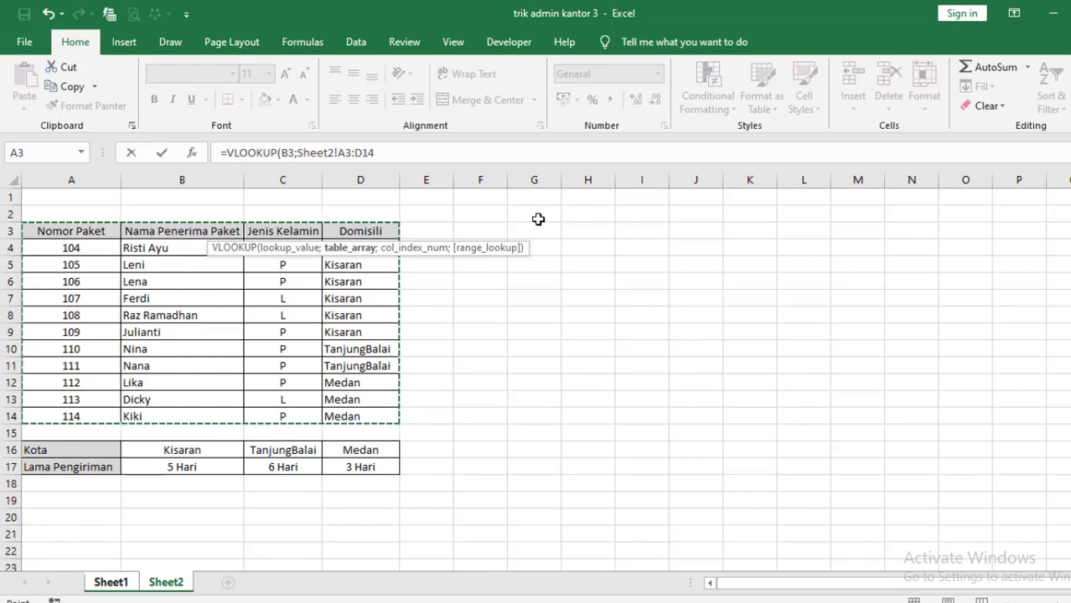
{"action": "key", "text": "F4"}
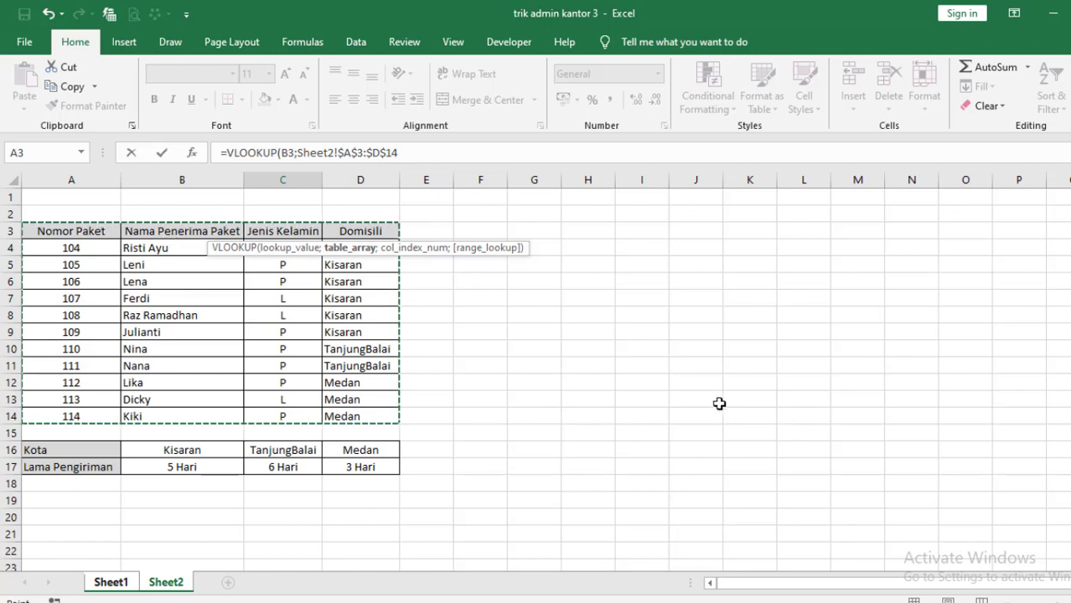
{"action": "type", "text": ";"}
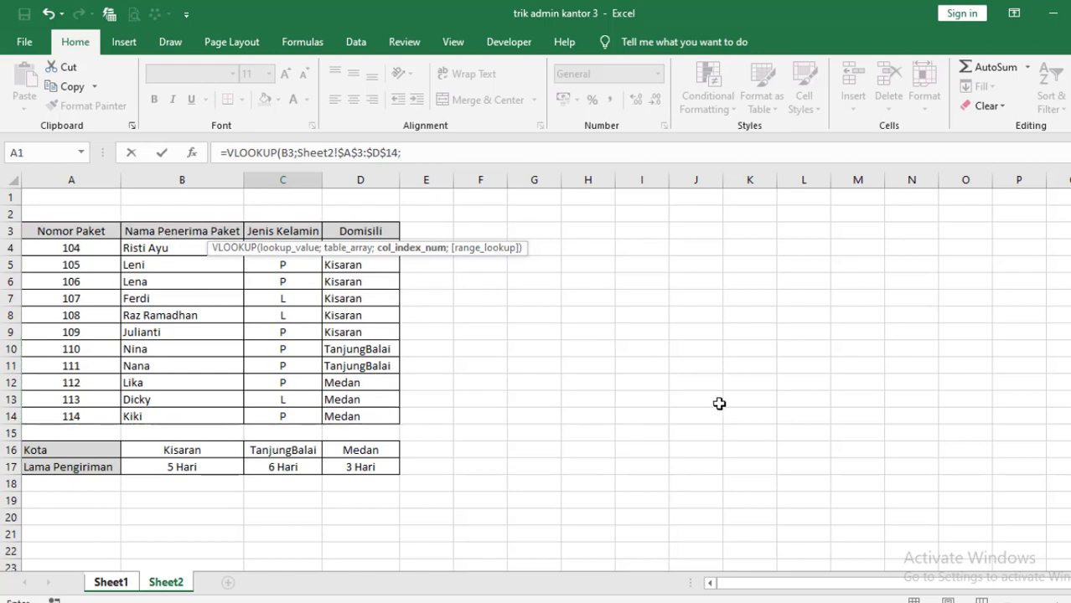
Set the VLOOKUP column index to 2 and the range lookup to FALSE for an exact match.
{"action": "type", "text": "2"}
{"action": "type", "text": ";"}
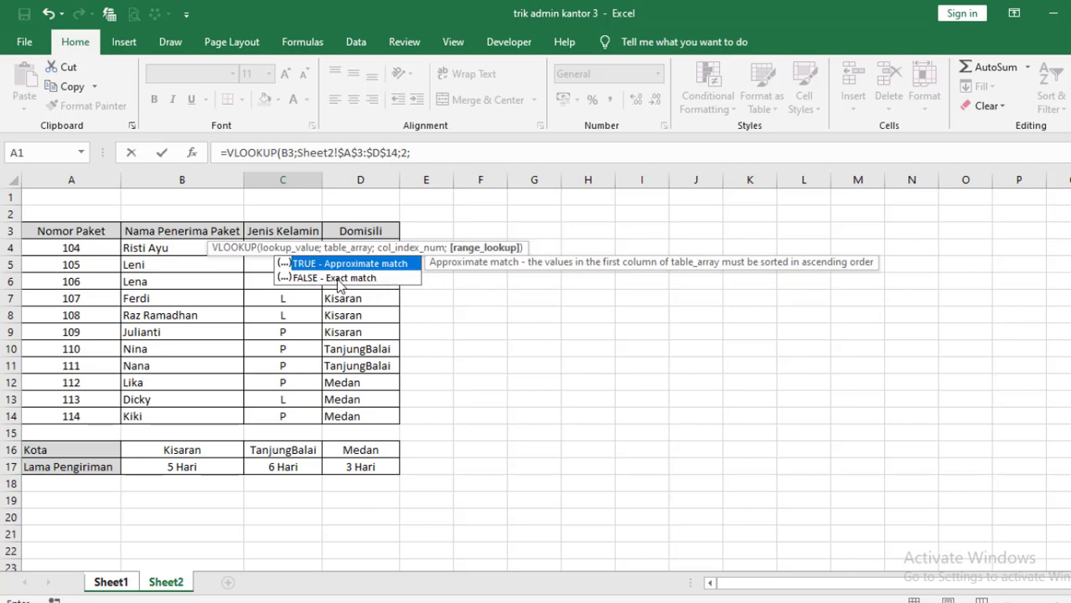
{"action": "double_click", "coordinate": [339, 278]}
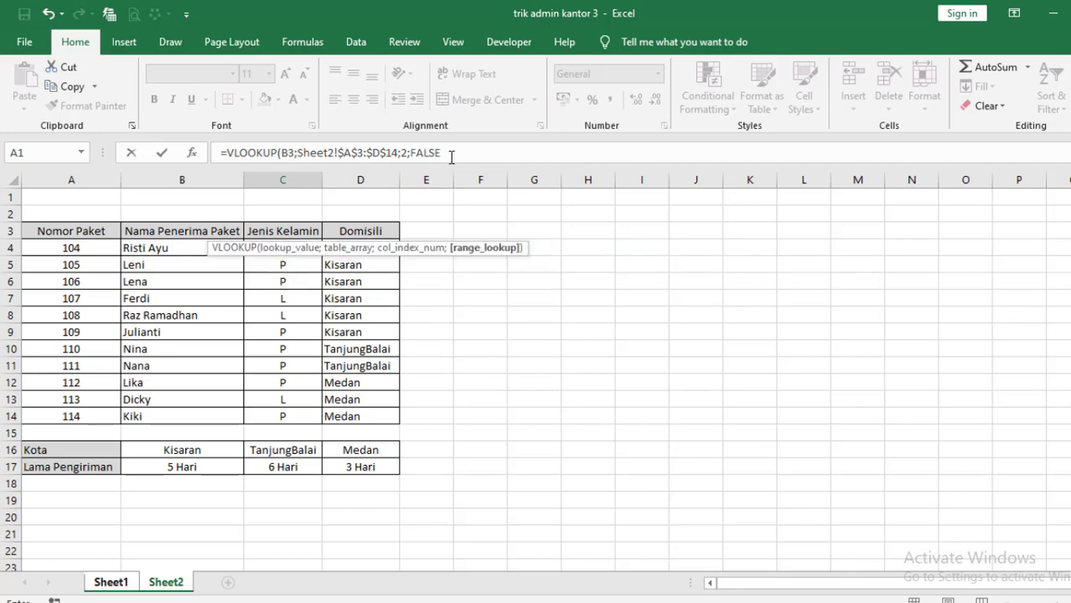
Replace FALSE with 0 as the range lookup argument and commit the VLOOKUP formula in C3.
{"action": "key", "text": "BackSpace"}
{"action": "key", "text": "BackSpace"}
{"action": "key", "text": "BackSpace"}
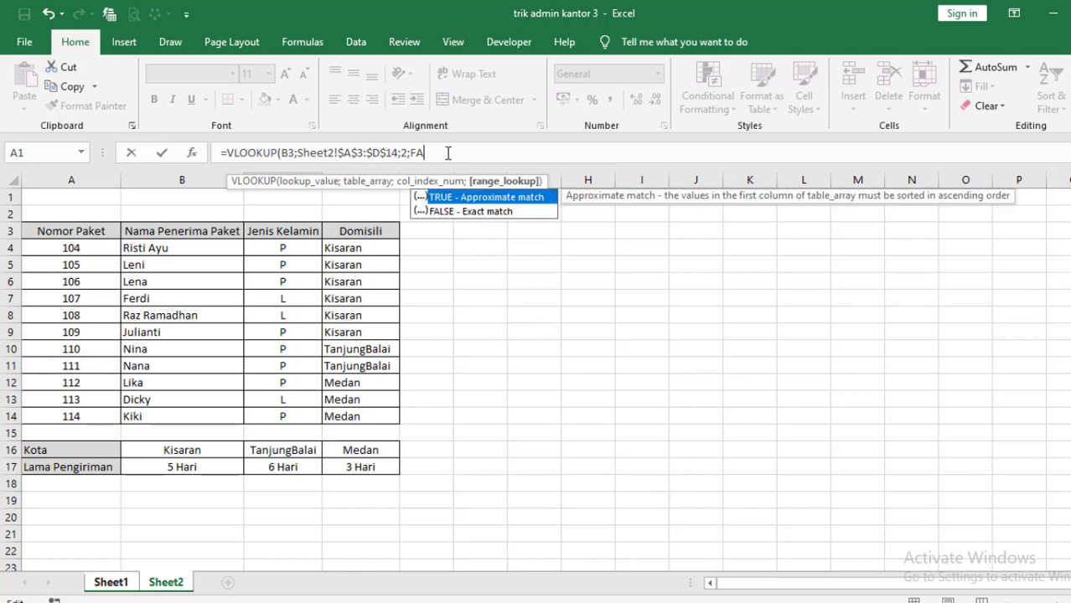
{"action": "key", "text": "BackSpace"}
{"action": "key", "text": "BackSpace"}
{"action": "type", "text": "0"}
{"action": "key", "text": "BackSpace"}
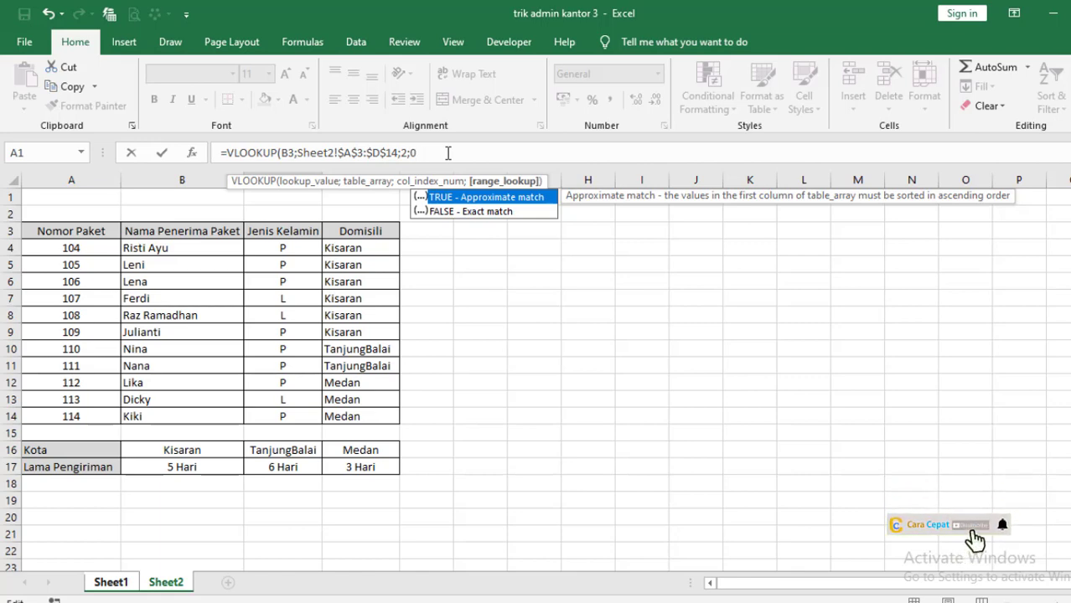
{"action": "key", "text": "Return"}
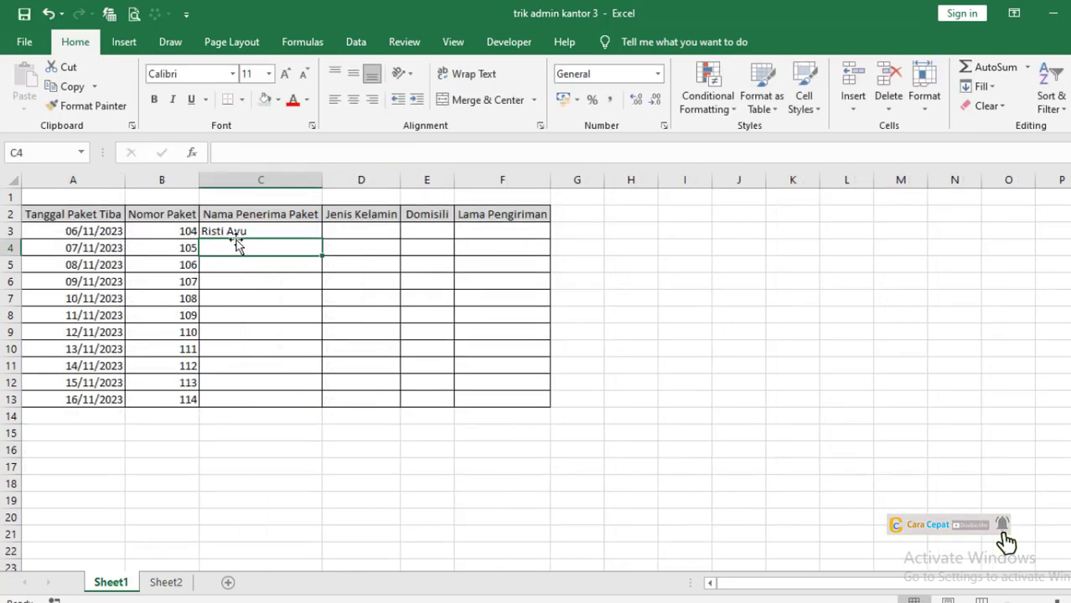
Fill the VLOOKUP formula from C3 down to C13 and check the recipient names against Sheet2.
{"action": "left_click", "coordinate": [291, 233]}
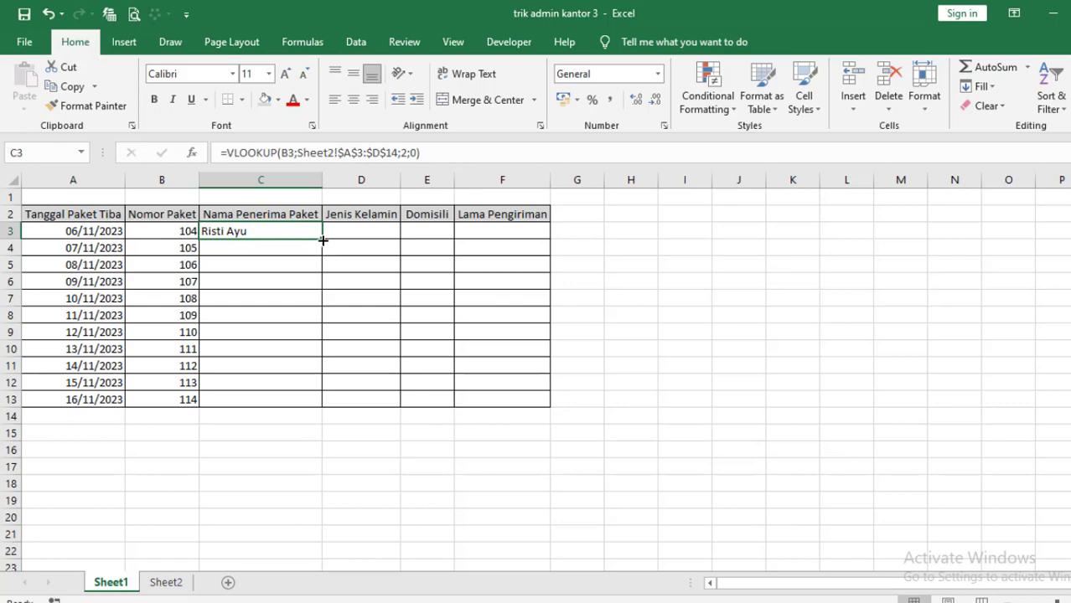
{"action": "left_click_drag", "start_coordinate": [320, 240], "coordinate": [312, 408]}
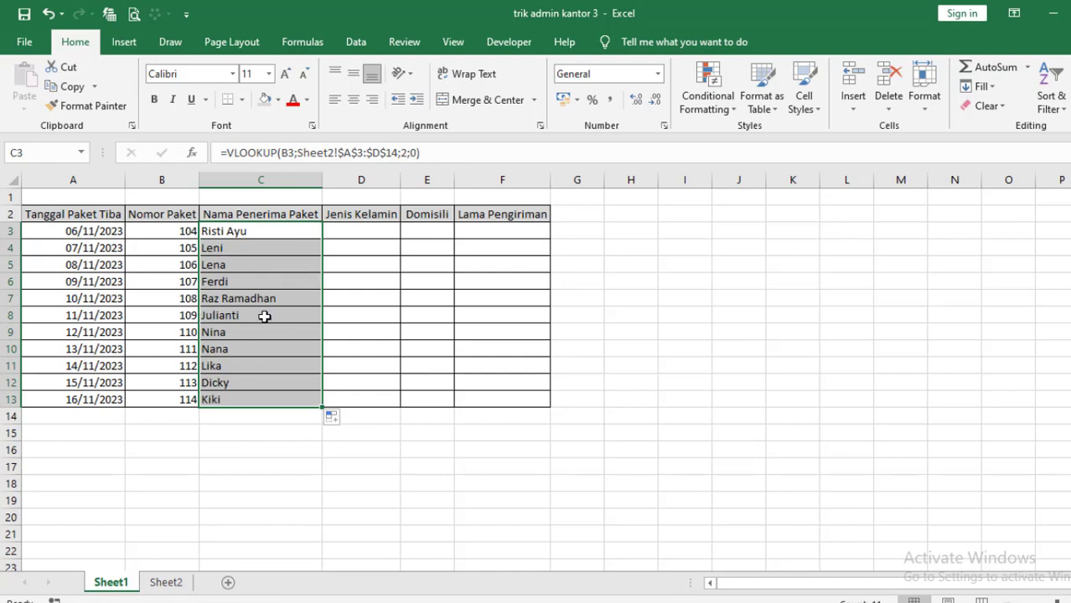
{"action": "left_click", "coordinate": [237, 250]}
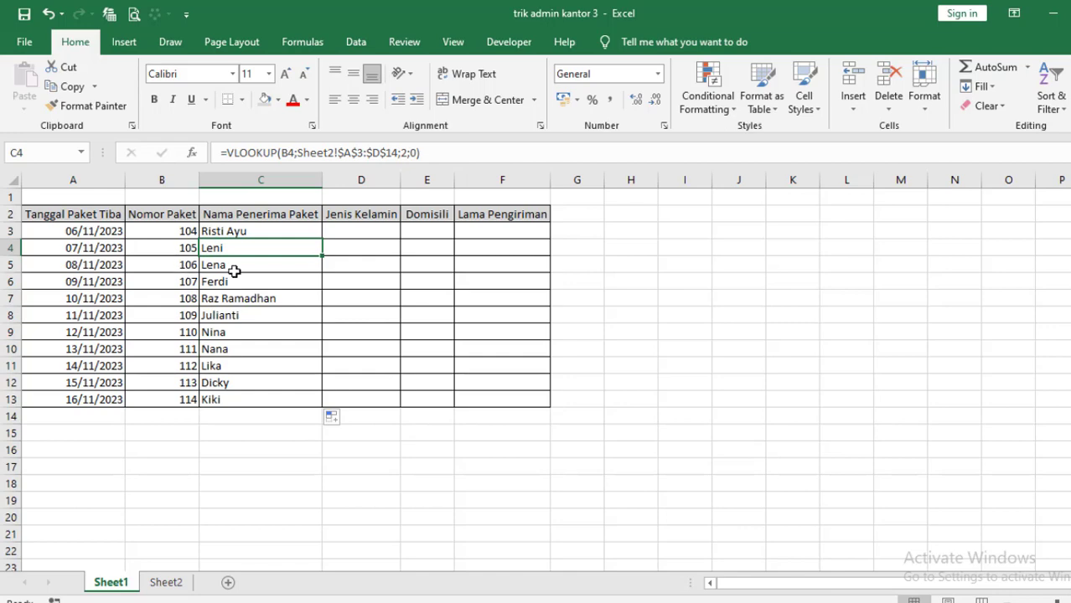
{"action": "left_click", "coordinate": [167, 584]}
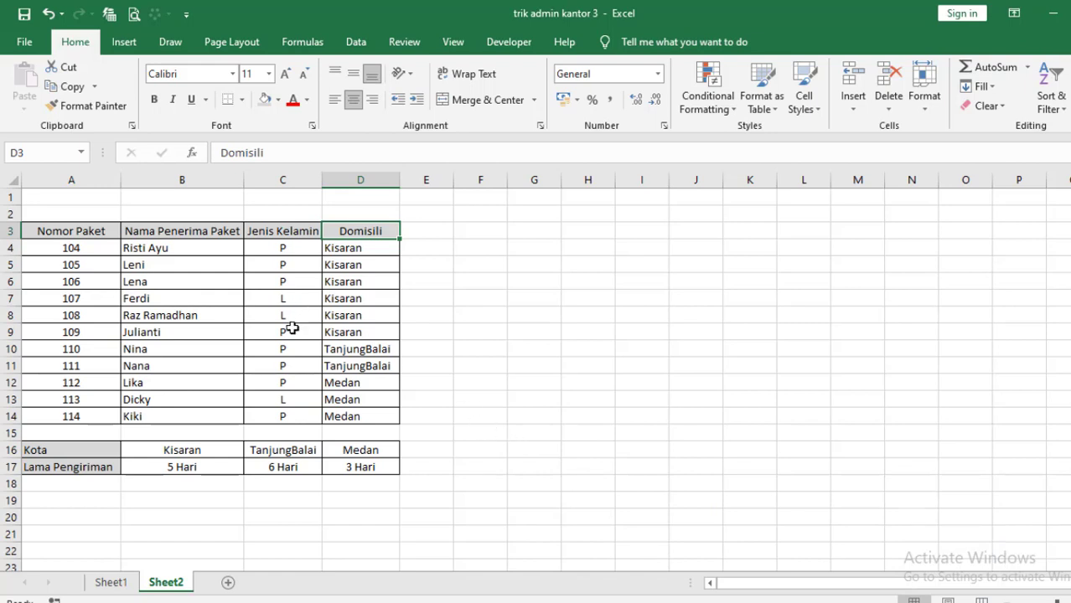
{"action": "left_click", "coordinate": [132, 587]}
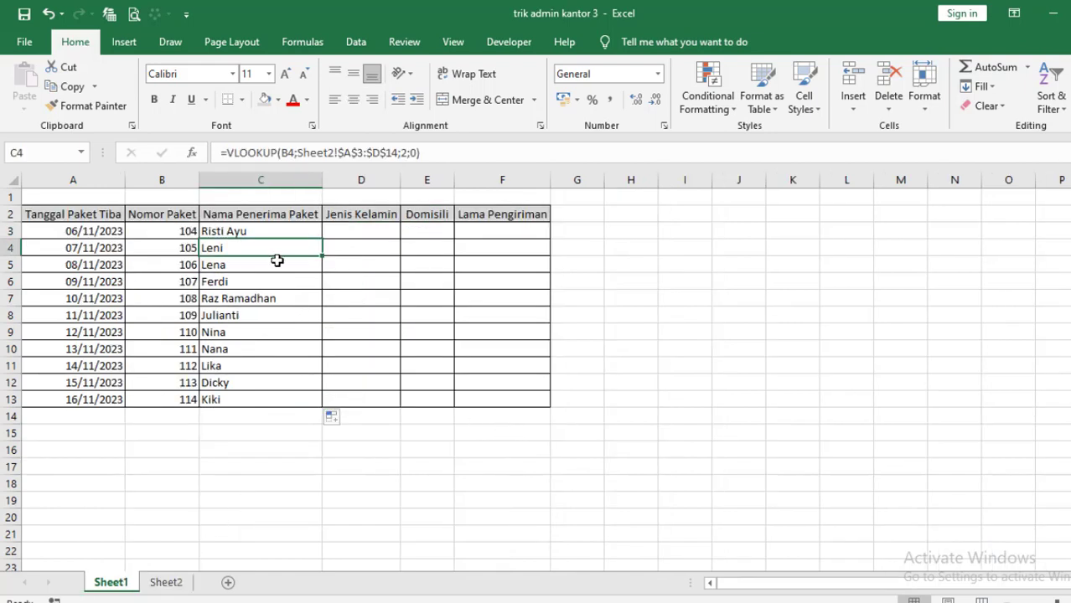
Start a VLOOKUP formula for Jenis Kelamin in cell D3 of Sheet1, using package number B3 as the lookup value.
{"action": "left_click", "coordinate": [380, 231]}
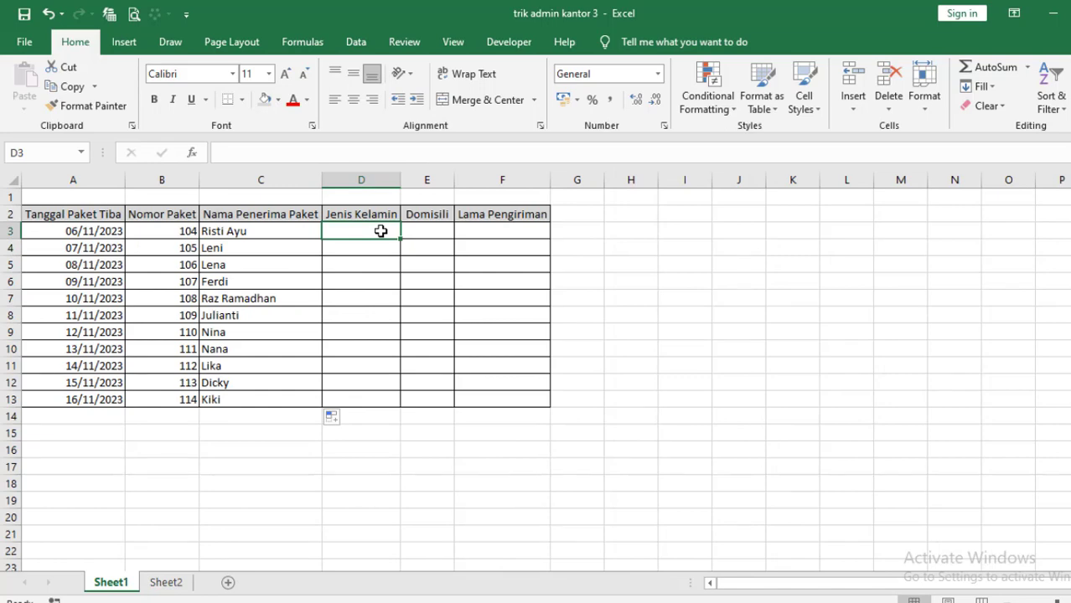
{"action": "left_click", "coordinate": [171, 587]}
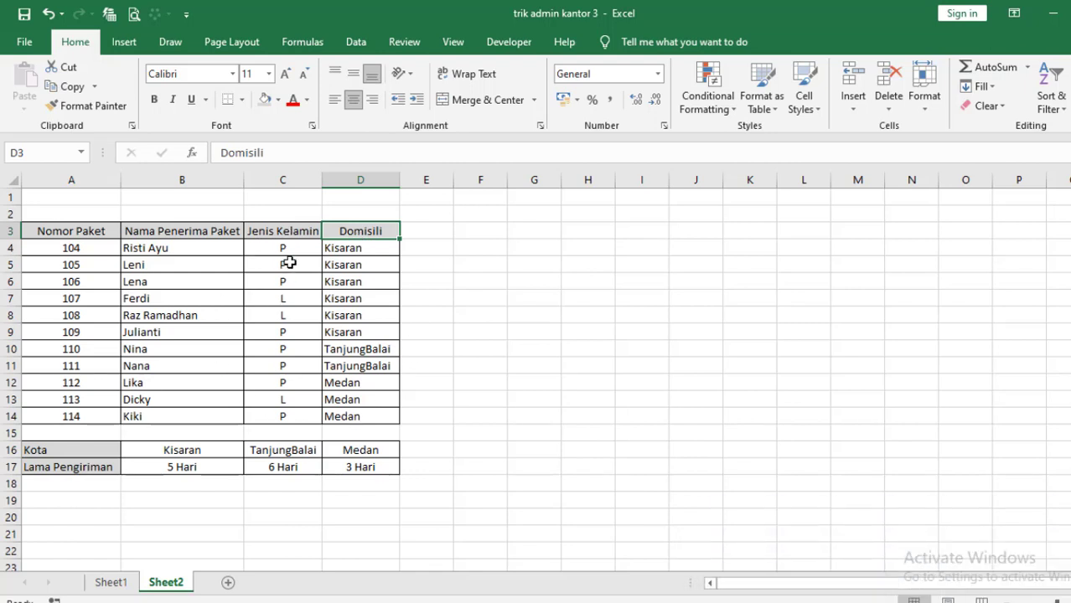
{"action": "left_click", "coordinate": [118, 584]}
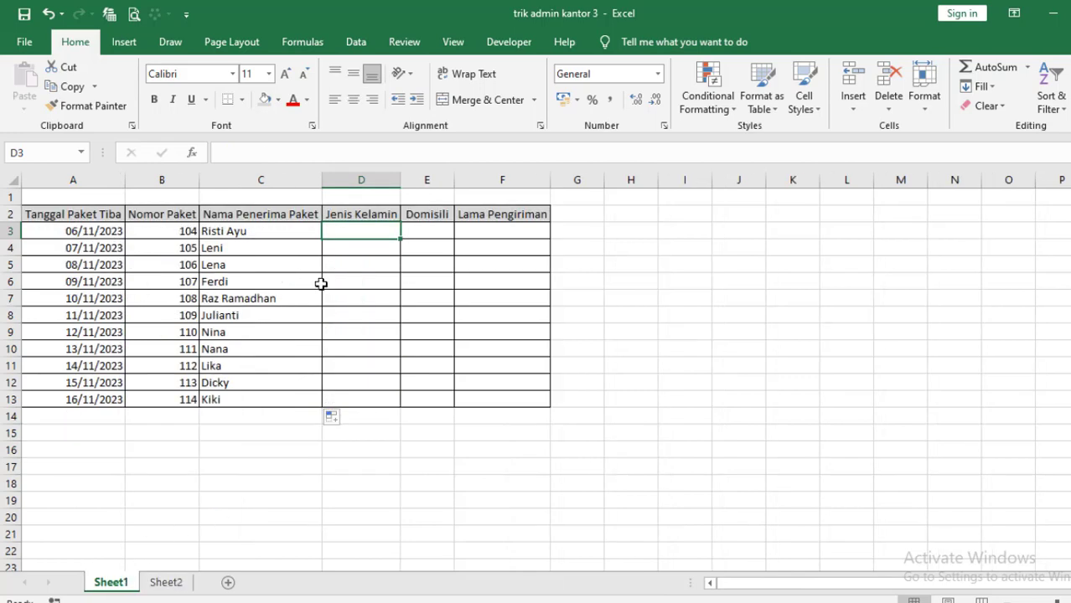
{"action": "type", "text": "=vl"}
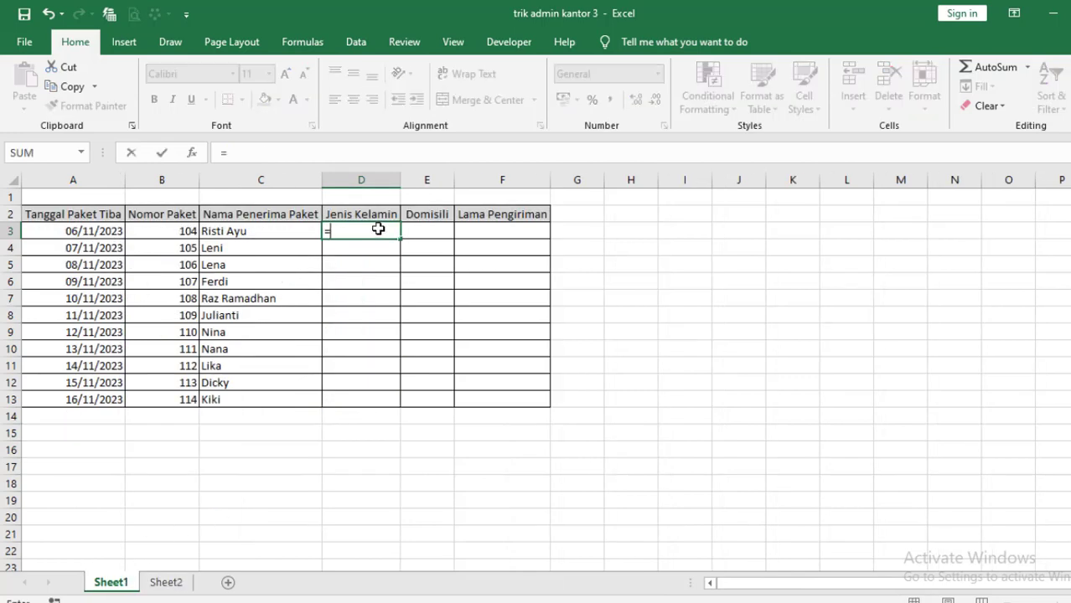
{"action": "type", "text": "kup"}
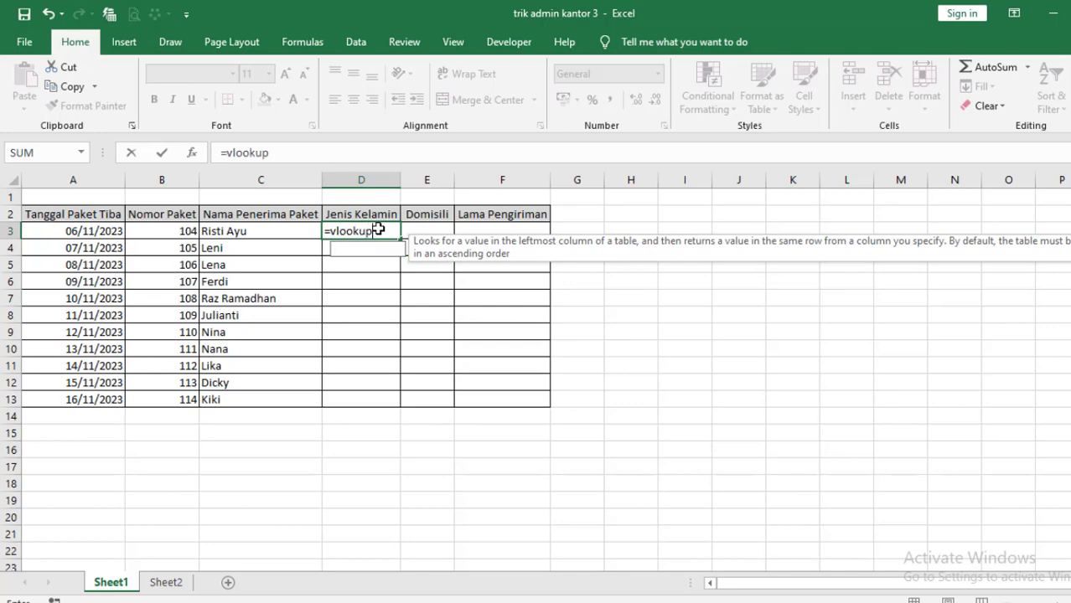
{"action": "type", "text": "("}
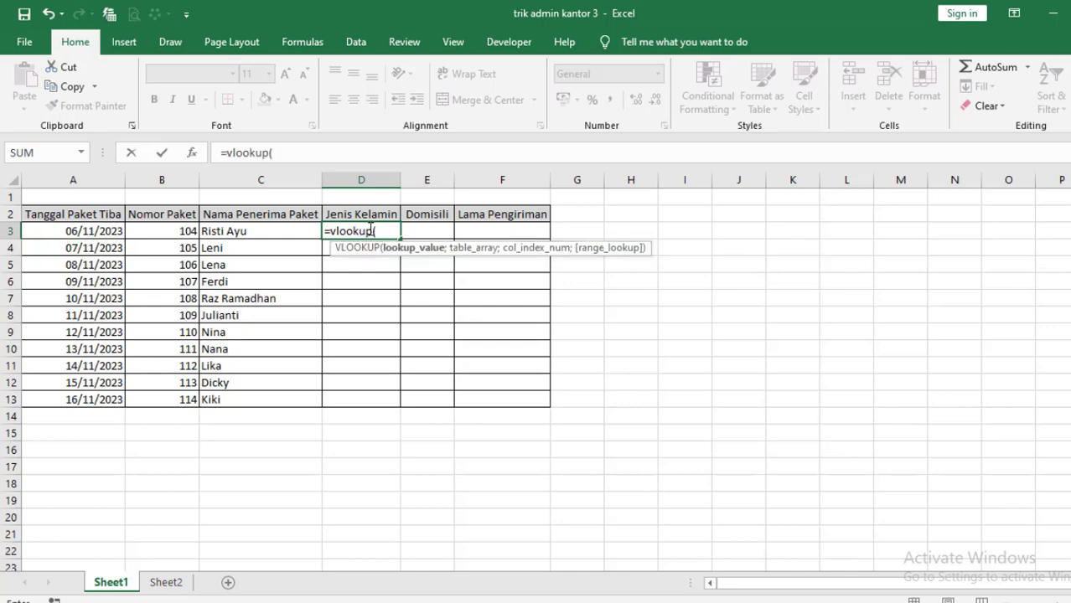
{"action": "left_click", "coordinate": [169, 234]}
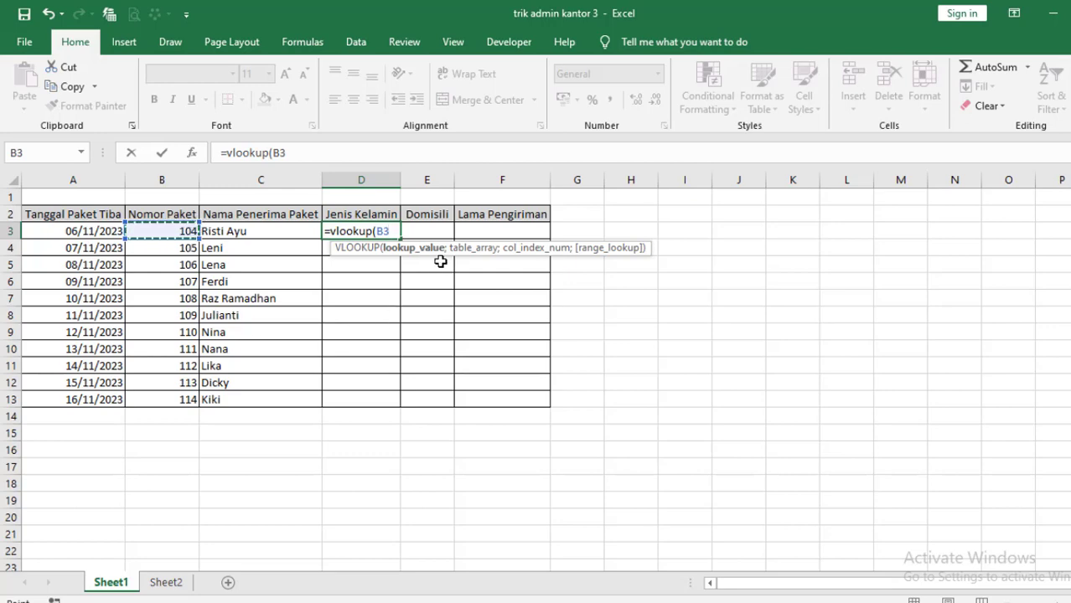
{"action": "type", "text": ";"}
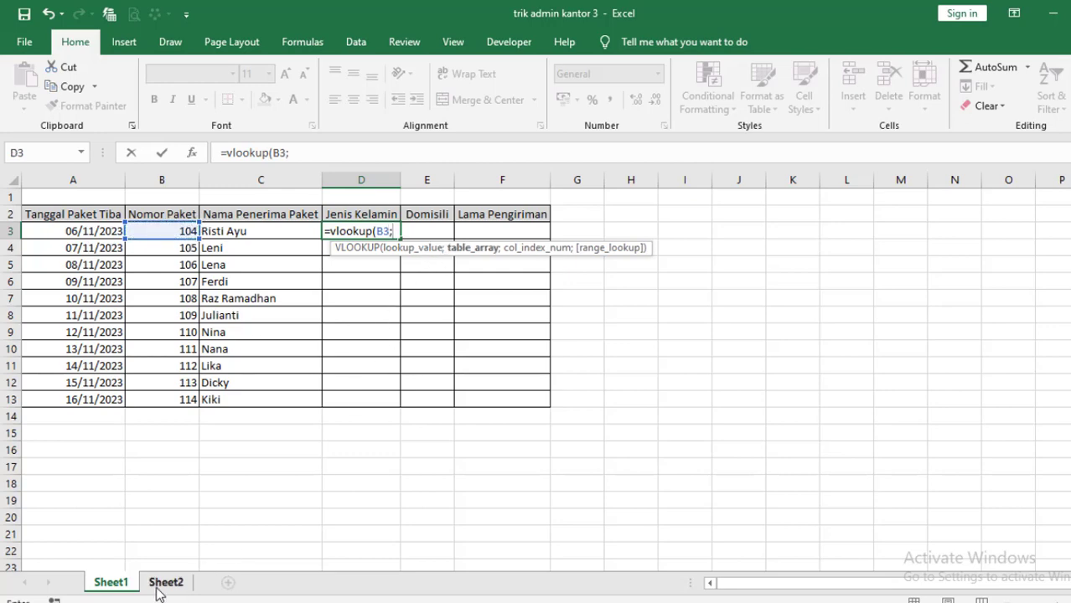
Complete the D3 VLOOKUP with table array Sheet2!$A$3:$D$14, column index 3 and range lookup 0.
{"action": "left_click", "coordinate": [165, 583]}
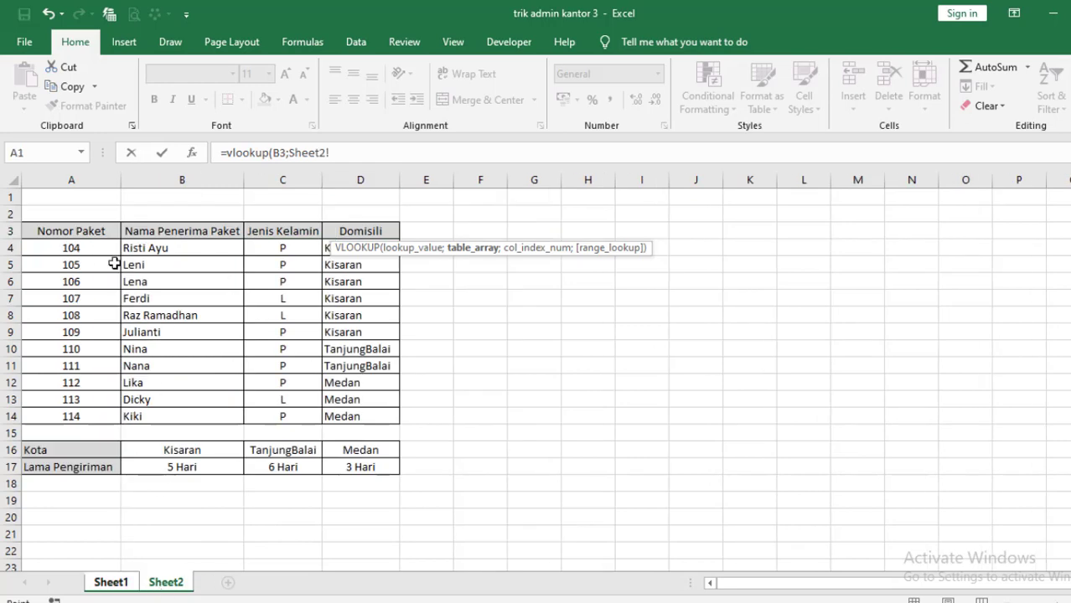
{"action": "left_click_drag", "start_coordinate": [72, 232], "coordinate": [361, 416]}
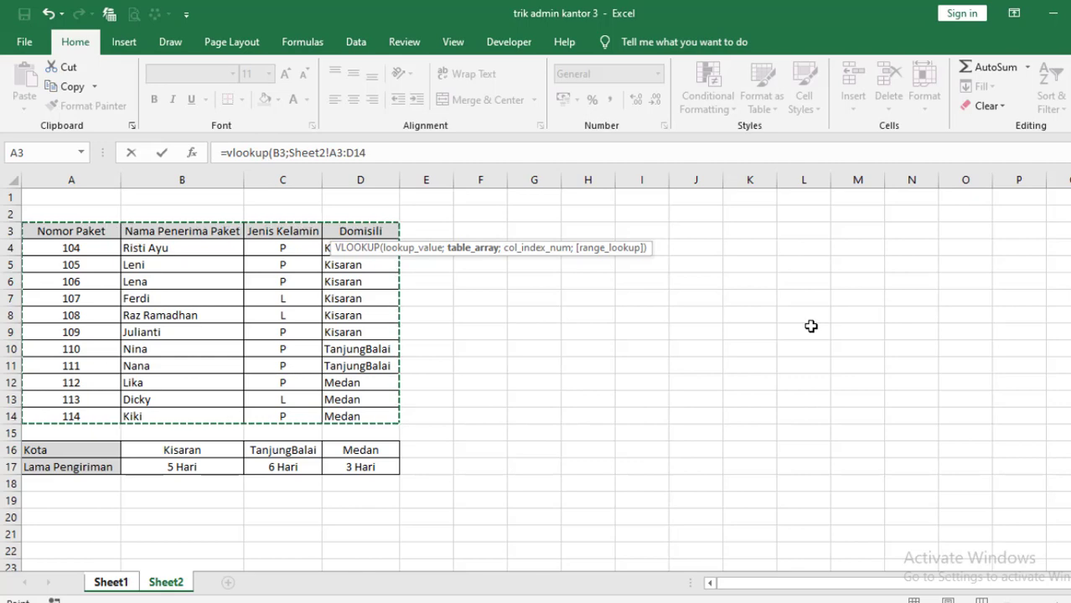
{"action": "key", "text": "F4"}
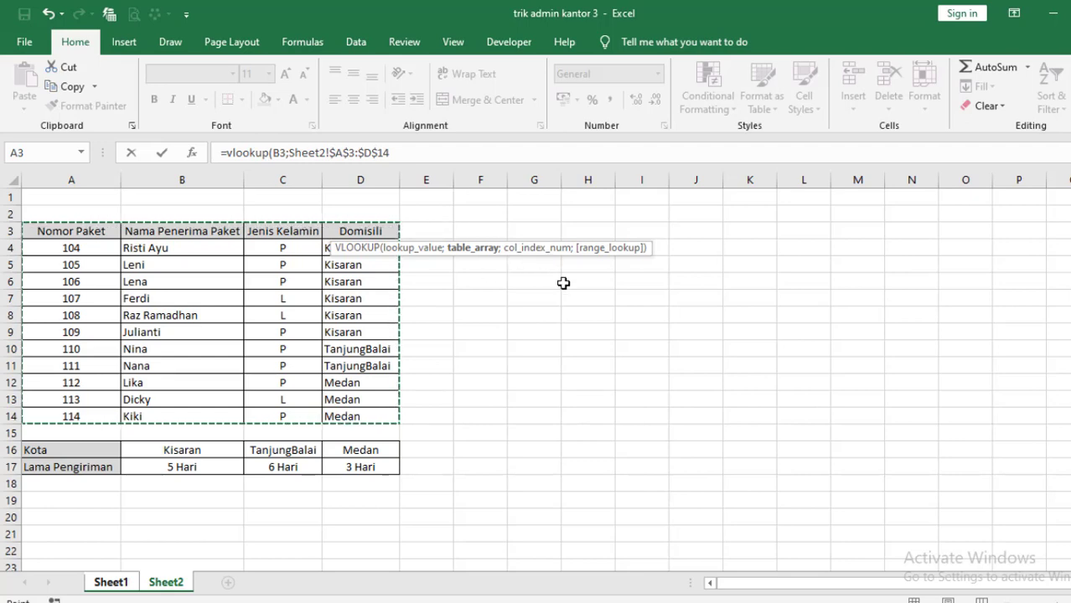
{"action": "type", "text": ";3"}
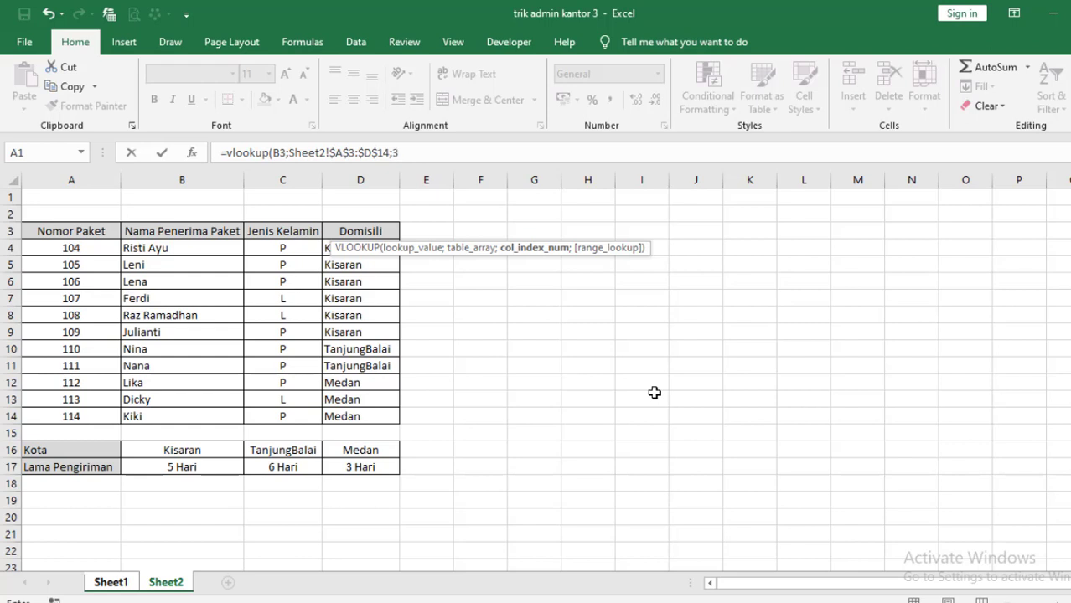
{"action": "type", "text": ";0"}
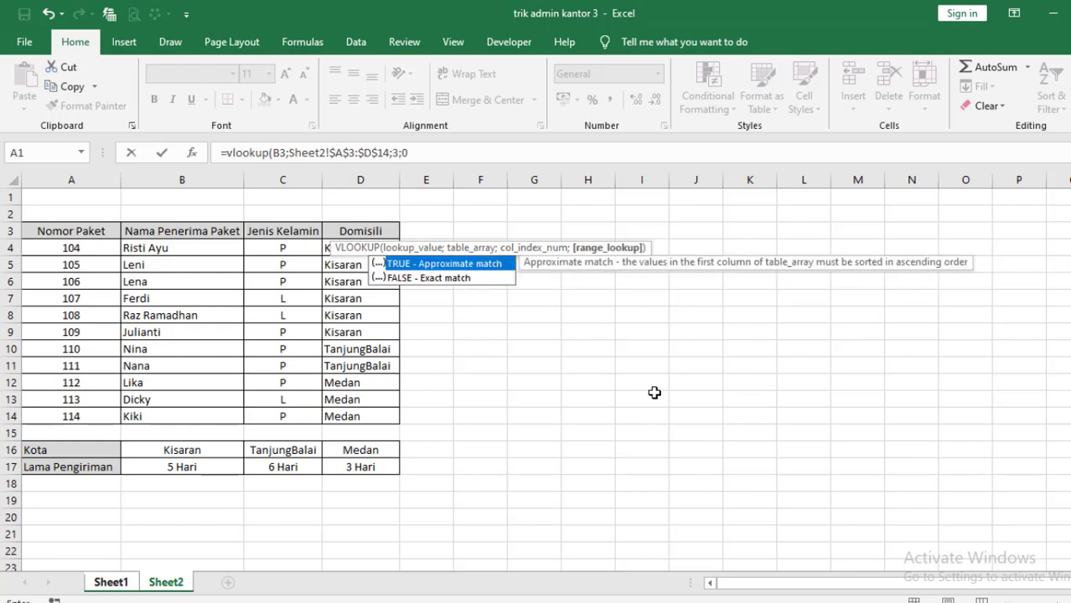
{"action": "key", "text": "Return"}
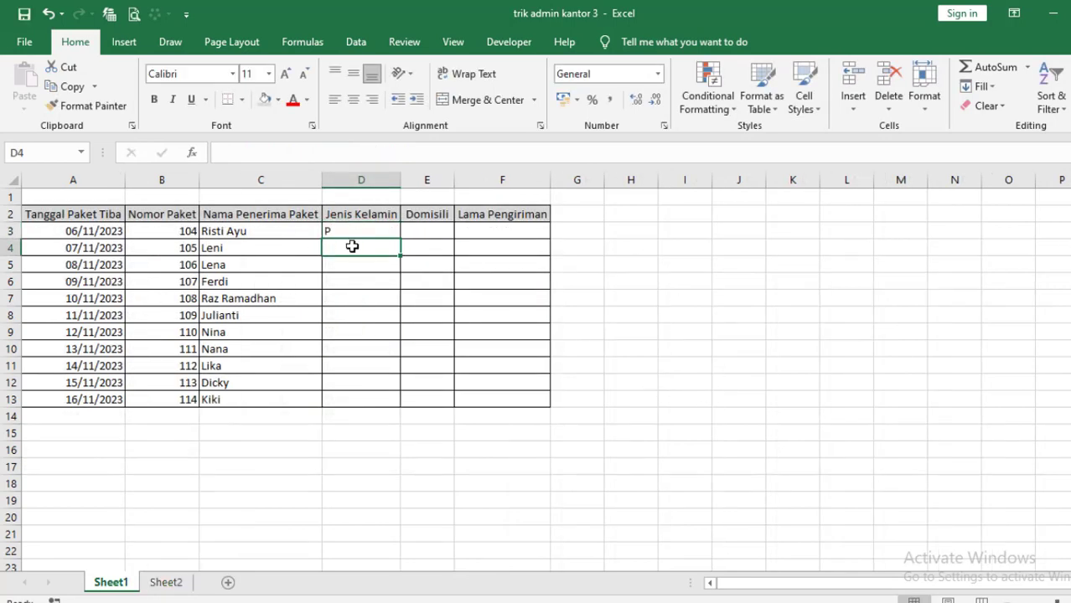
Fill the Jenis Kelamin formula from D3 down to D13 and centre the cells horizontally.
{"action": "left_click", "coordinate": [348, 230]}
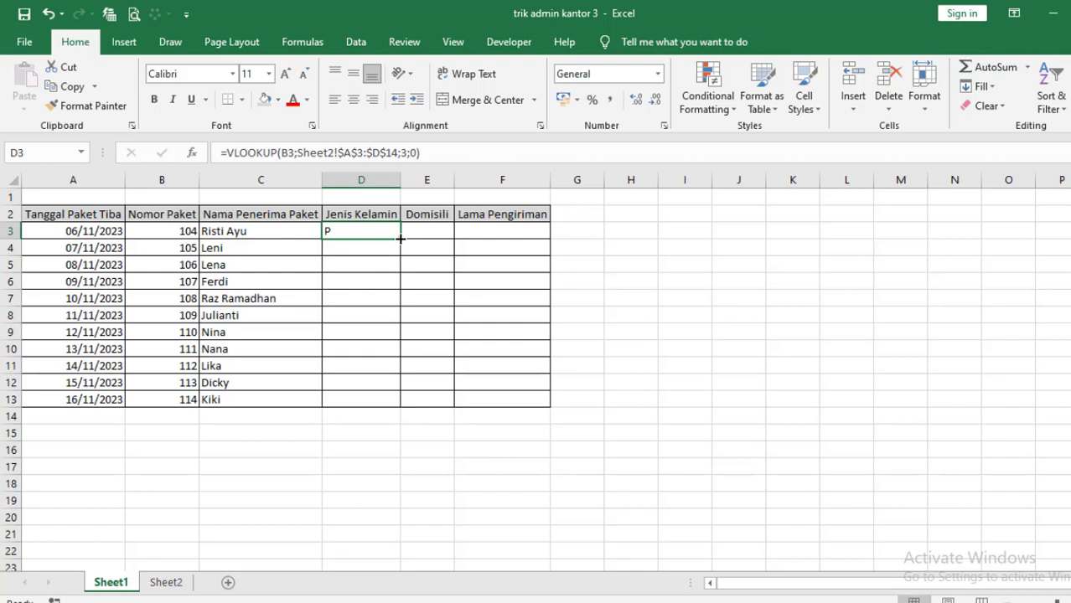
{"action": "left_click_drag", "start_coordinate": [399, 271], "coordinate": [395, 404]}
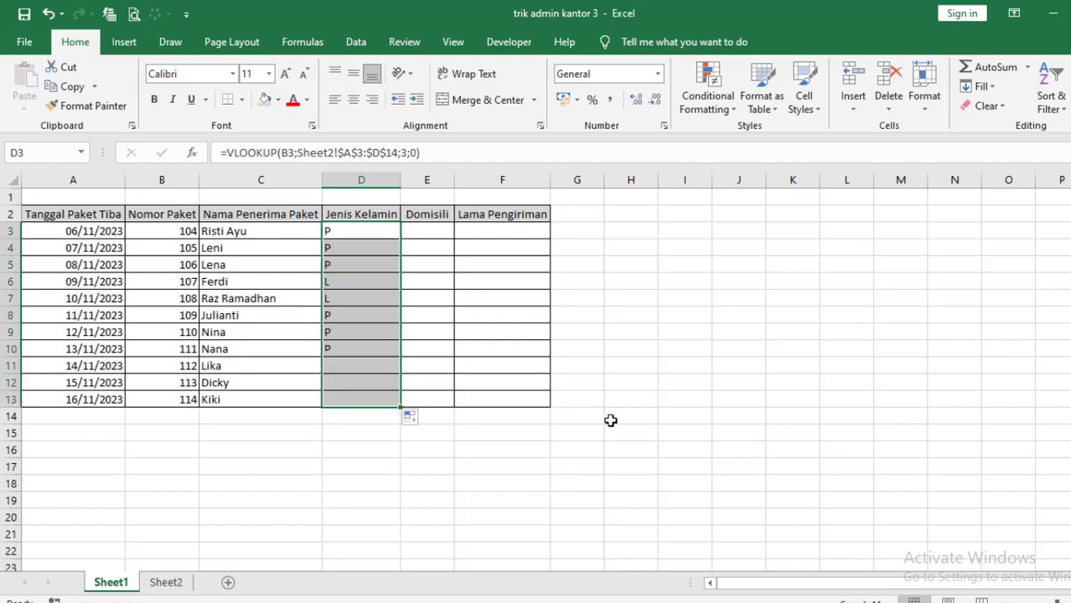
{"action": "left_click", "coordinate": [705, 410]}
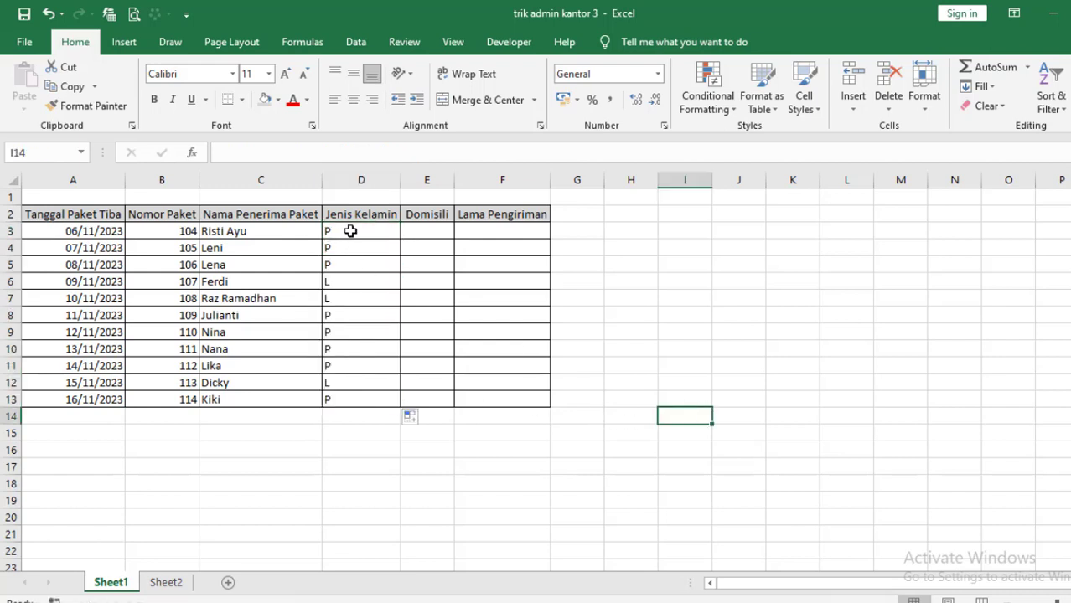
{"action": "left_click_drag", "start_coordinate": [335, 231], "coordinate": [368, 400]}
{"action": "left_click", "coordinate": [353, 99]}
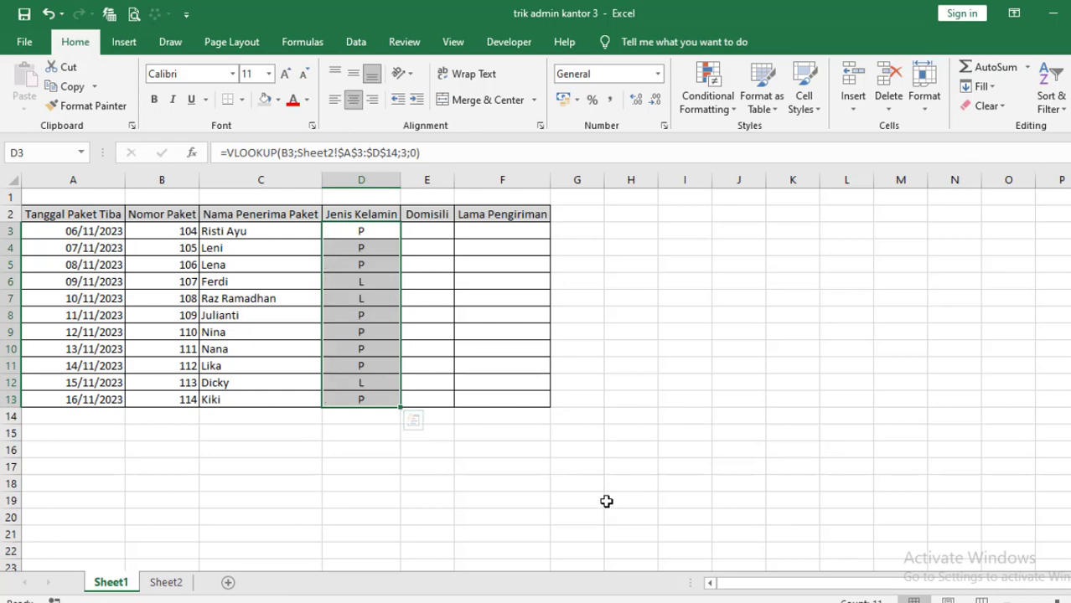
Start a VLOOKUP formula for Domisili in cell E3 of Sheet1, using package number B3 as the lookup value.
{"action": "left_click", "coordinate": [419, 231]}
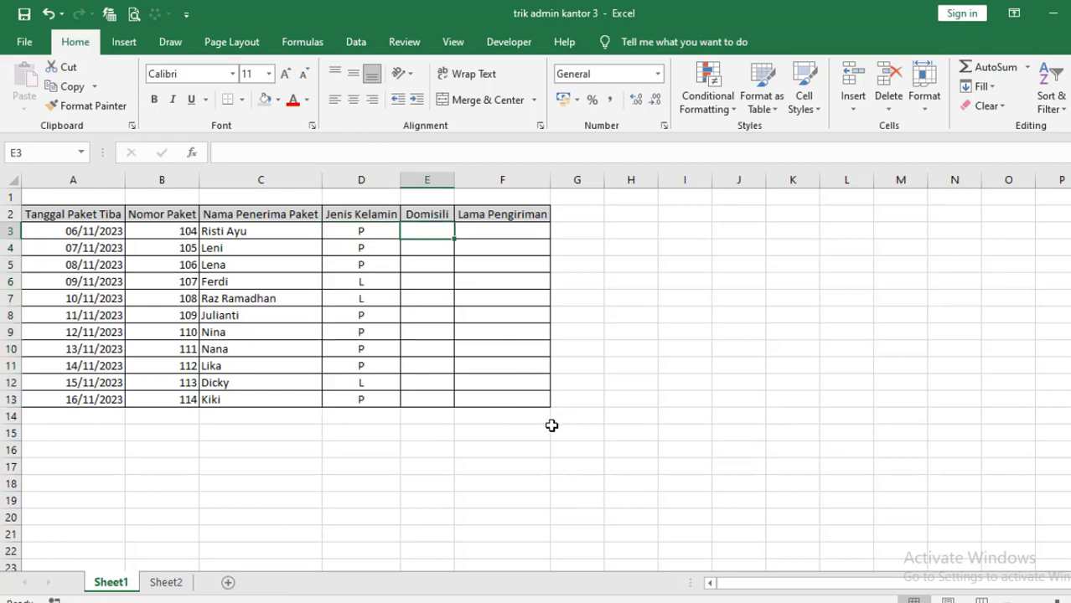
{"action": "left_click", "coordinate": [165, 583]}
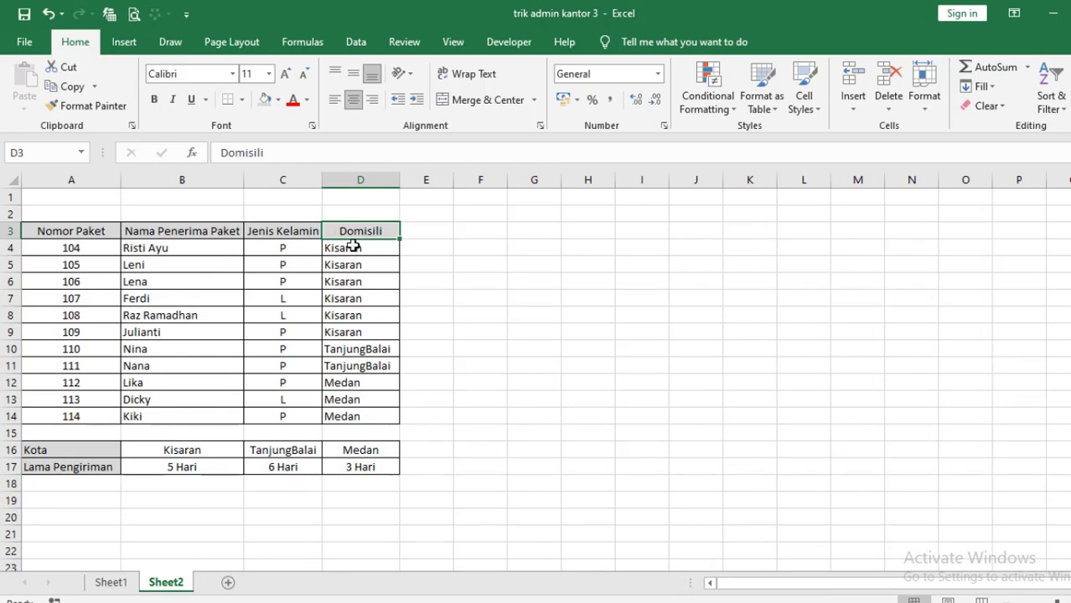
{"action": "left_click", "coordinate": [118, 583]}
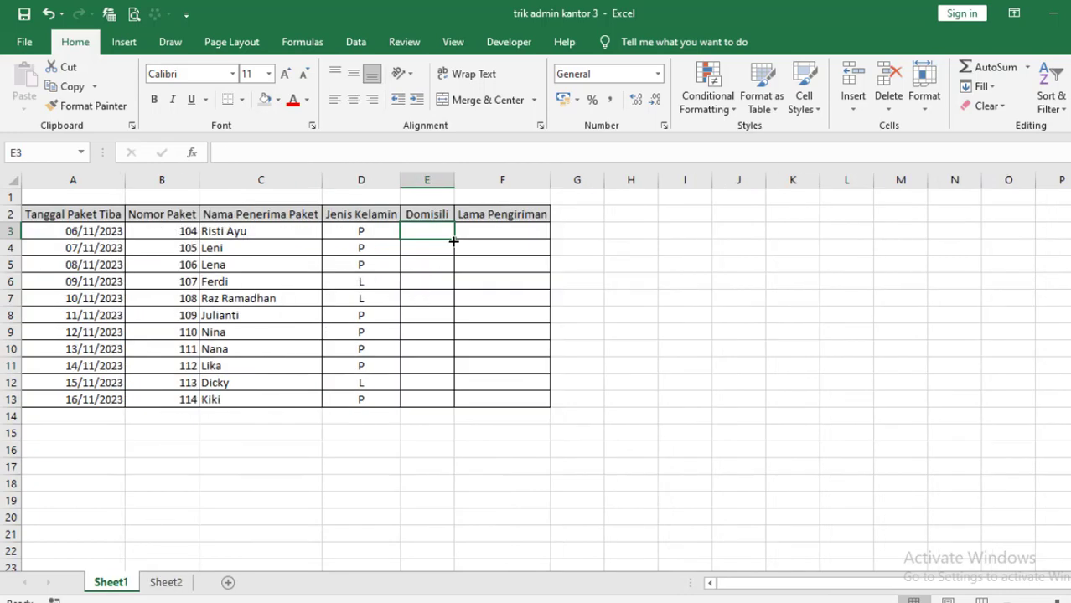
{"action": "type", "text": "=vlook"}
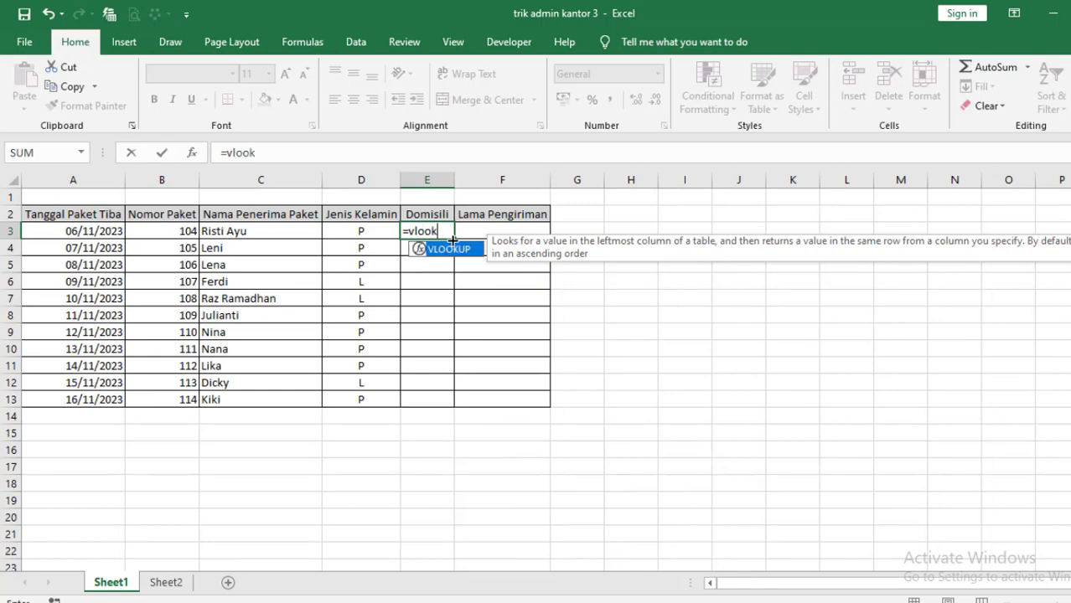
{"action": "type", "text": "up("}
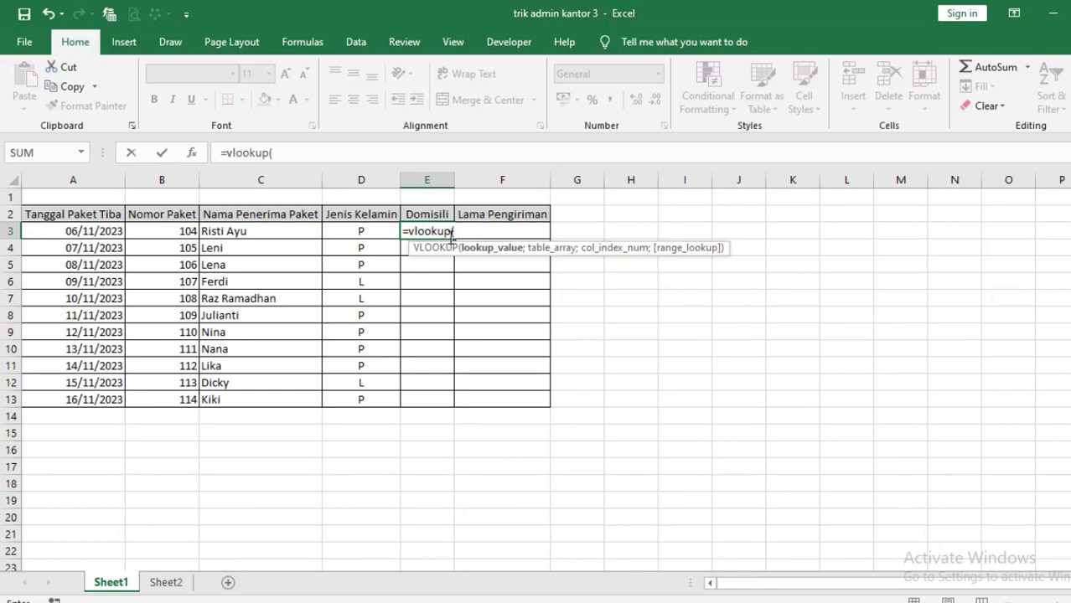
{"action": "left_click", "coordinate": [149, 233]}
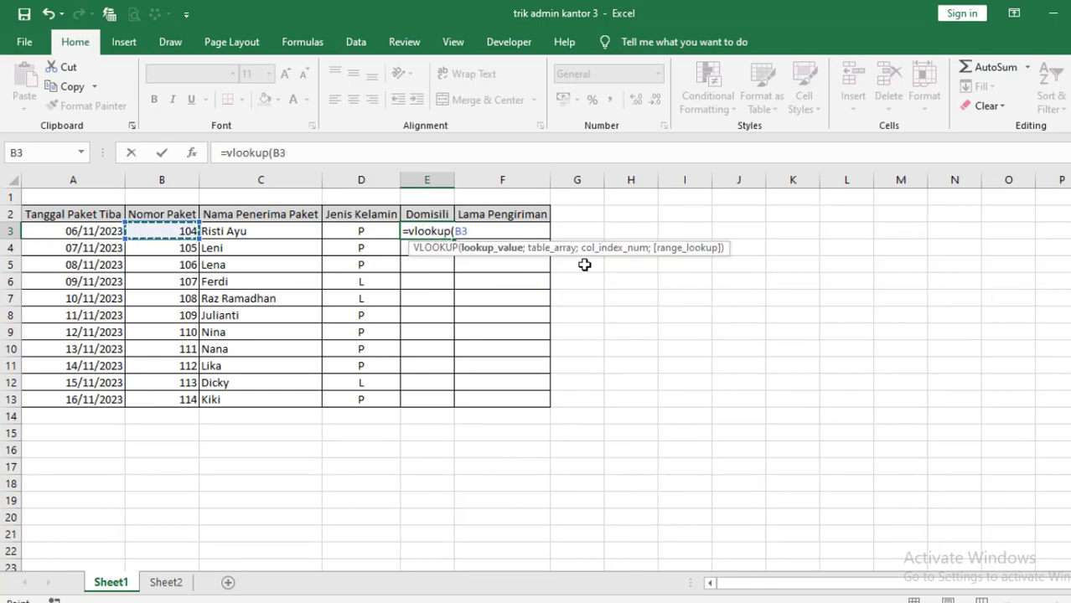
{"action": "type", "text": ";"}
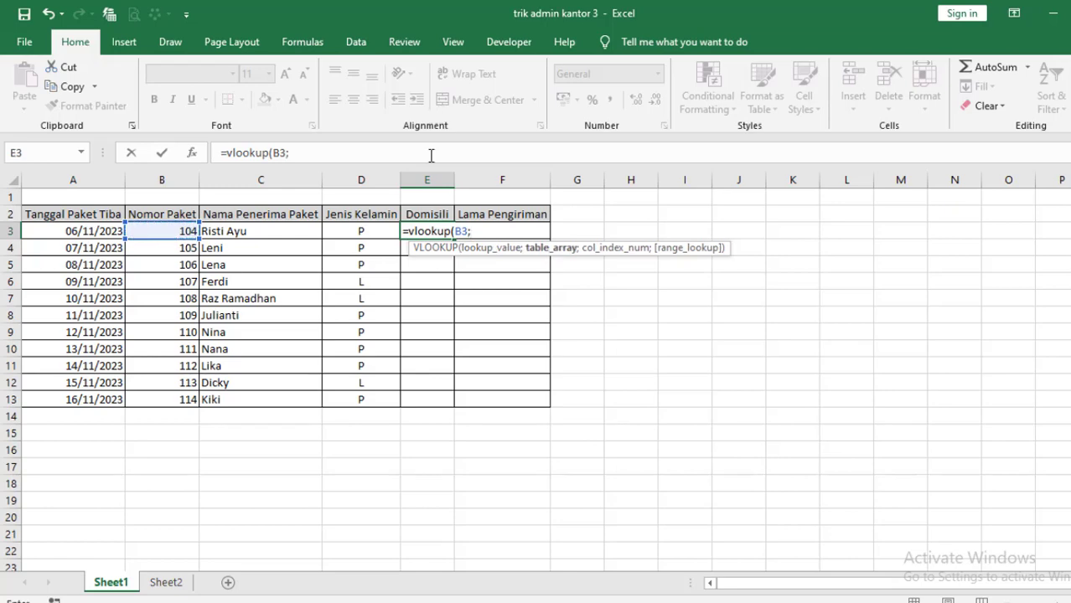
Complete the E3 VLOOKUP with table array Sheet2!$A$3:$D$14, column index 4 and range lookup 0.
{"action": "left_click", "coordinate": [178, 588]}
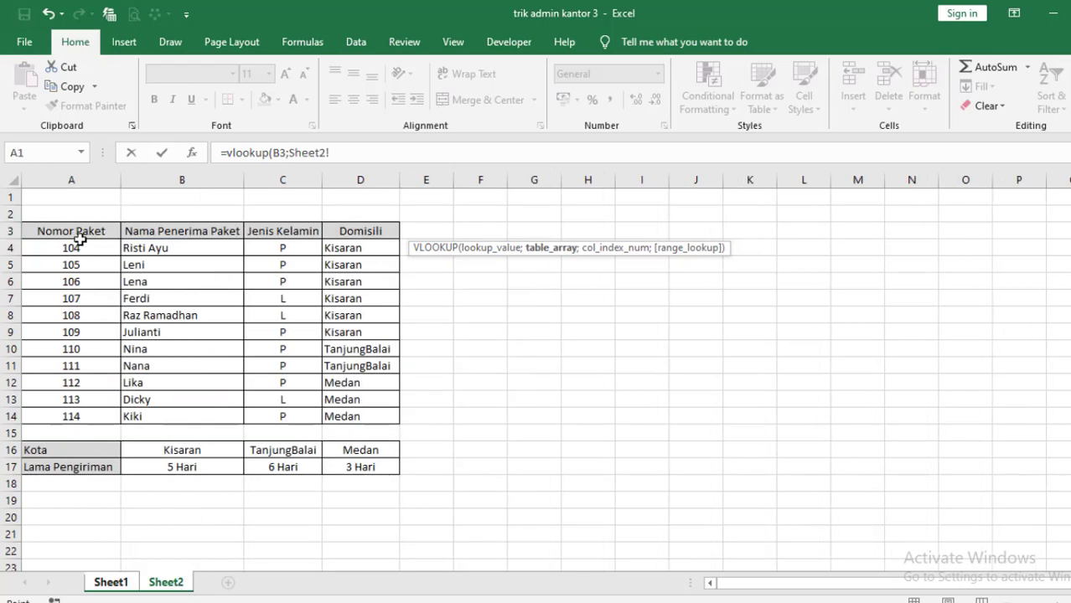
{"action": "left_click_drag", "start_coordinate": [79, 240], "coordinate": [346, 416]}
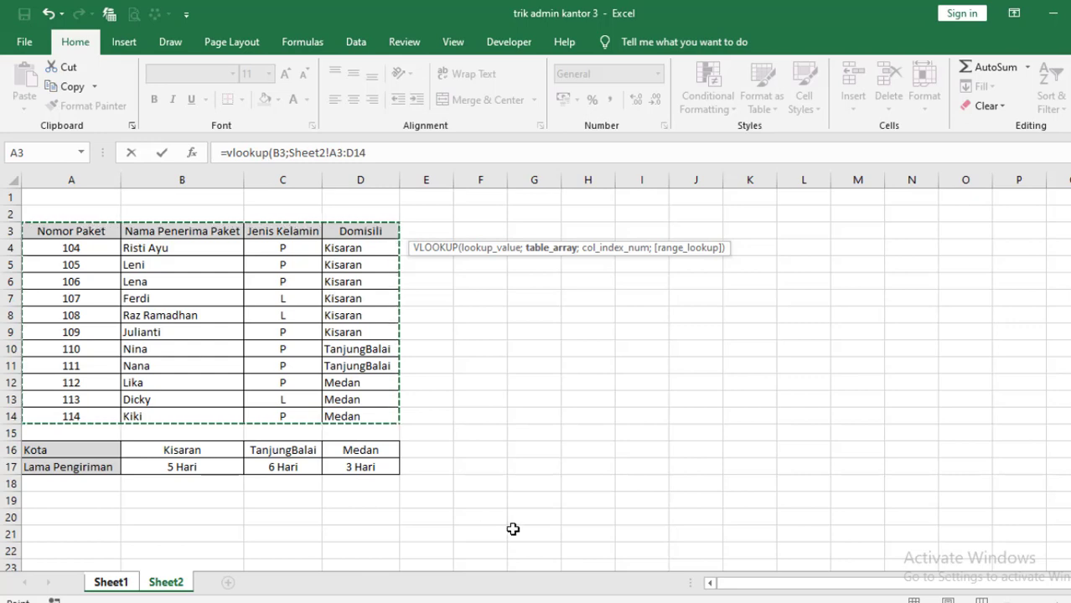
{"action": "key", "text": "F4"}
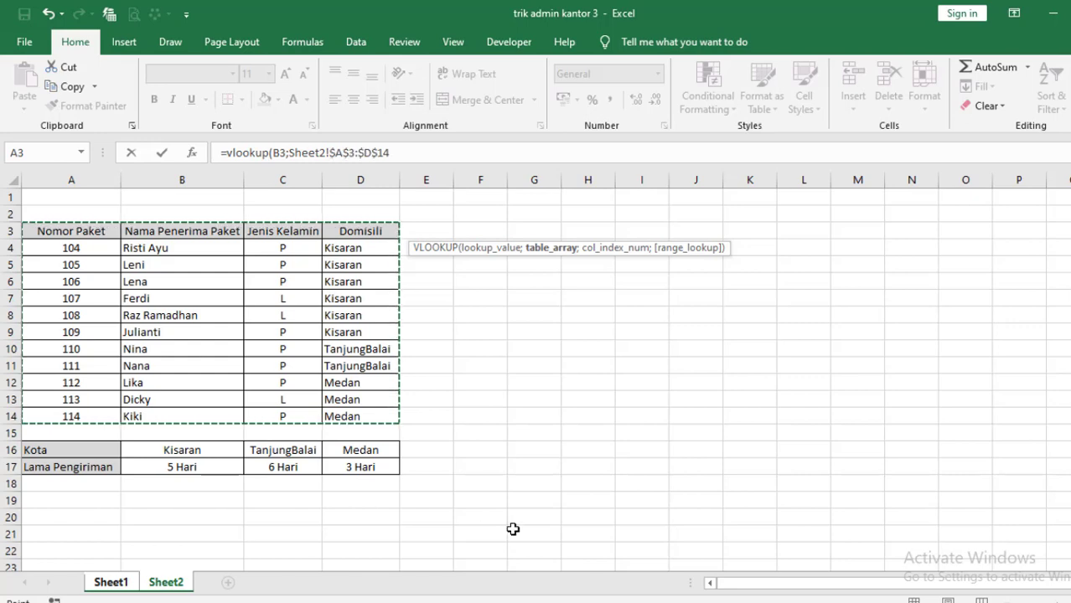
{"action": "type", "text": ";4"}
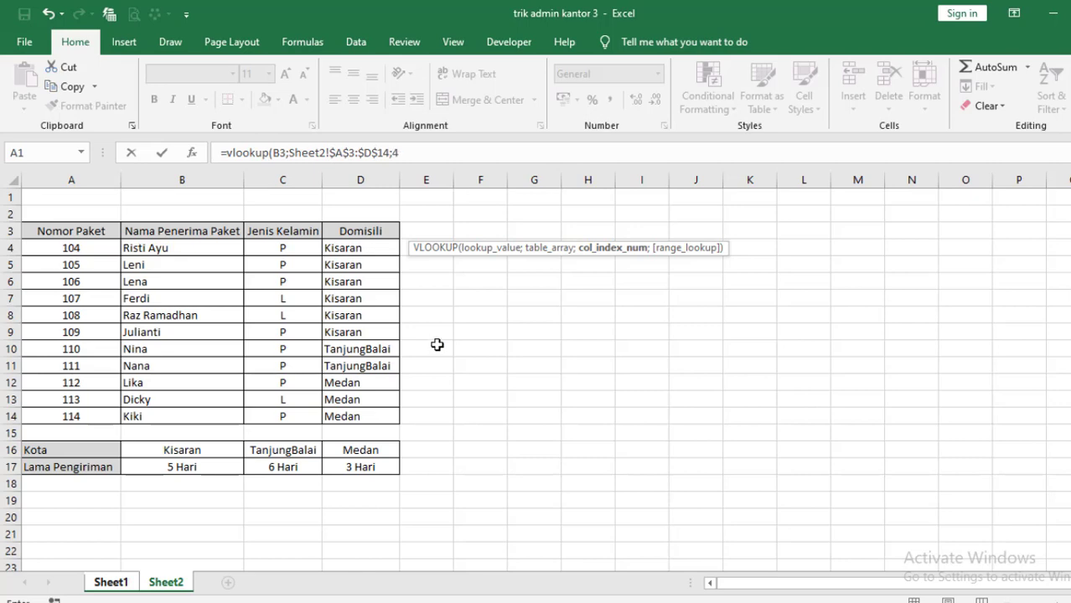
{"action": "type", "text": ";"}
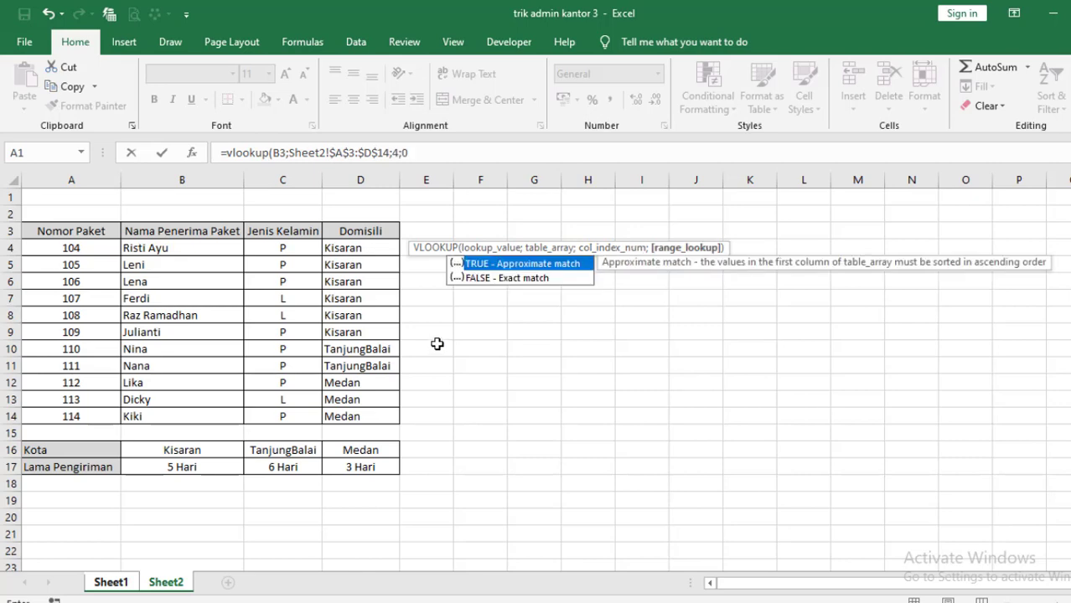
{"action": "type", "text": "0"}
{"action": "key", "text": "Return"}
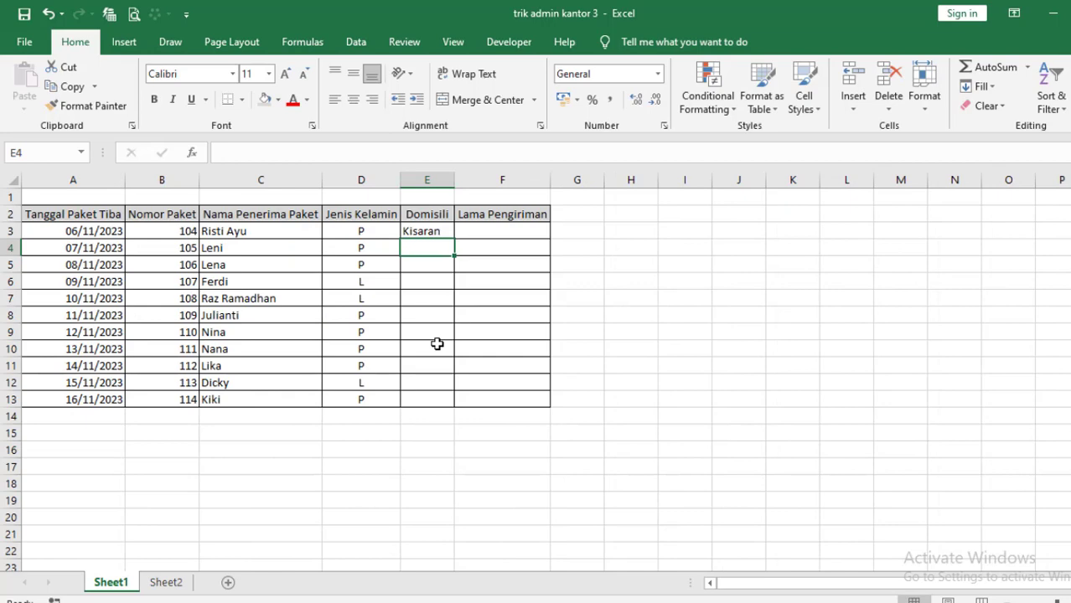
Fill the Domisili formula from E3 down to E13 and widen column E to fit the city names.
{"action": "left_click", "coordinate": [444, 232]}
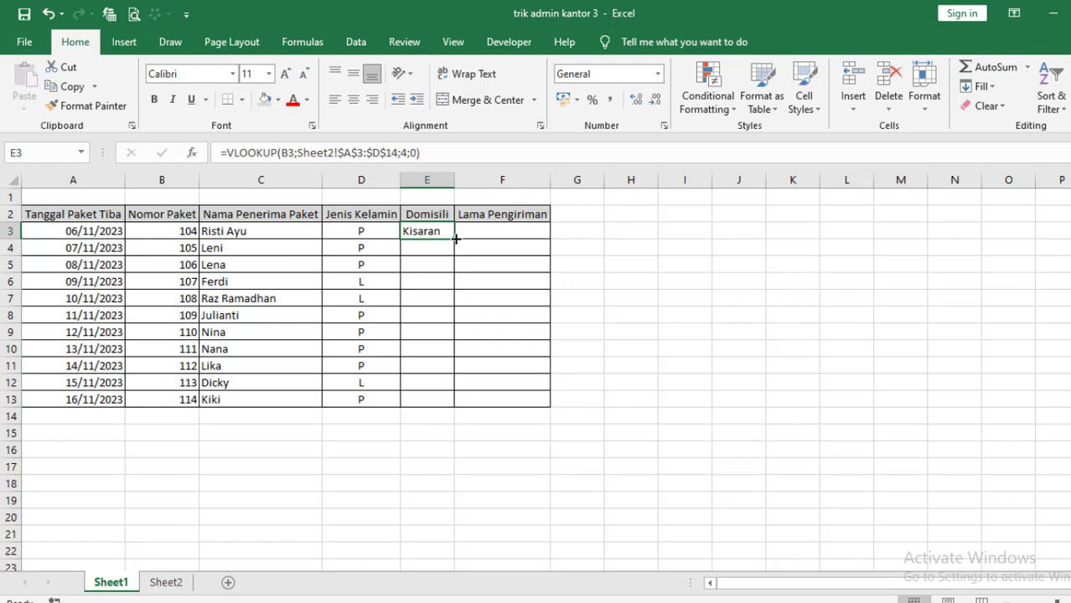
{"action": "left_click_drag", "start_coordinate": [454, 238], "coordinate": [453, 404]}
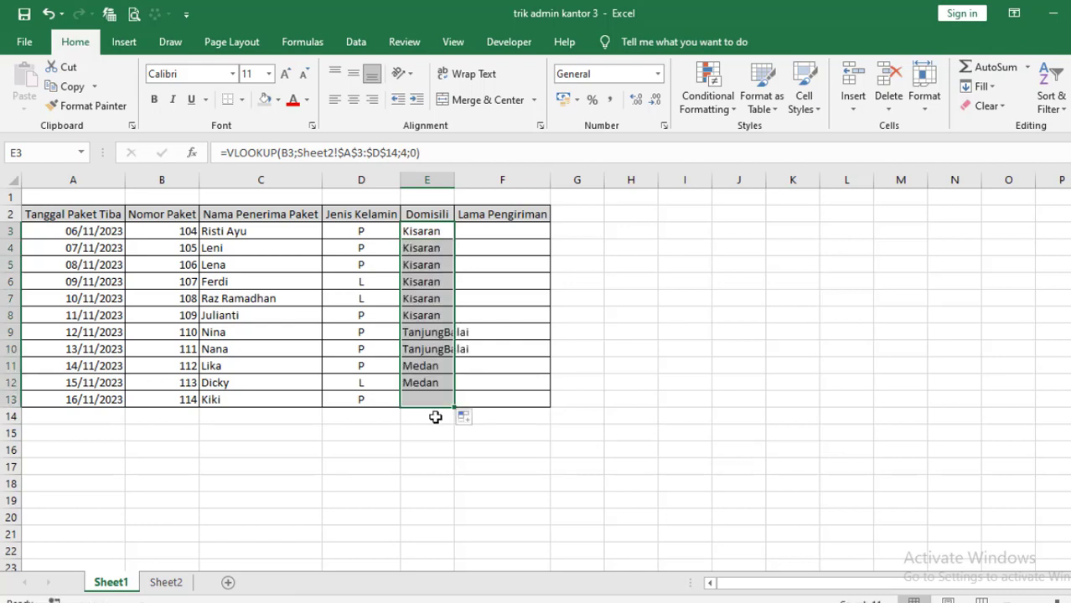
{"action": "left_click_drag", "start_coordinate": [459, 184], "coordinate": [484, 183]}
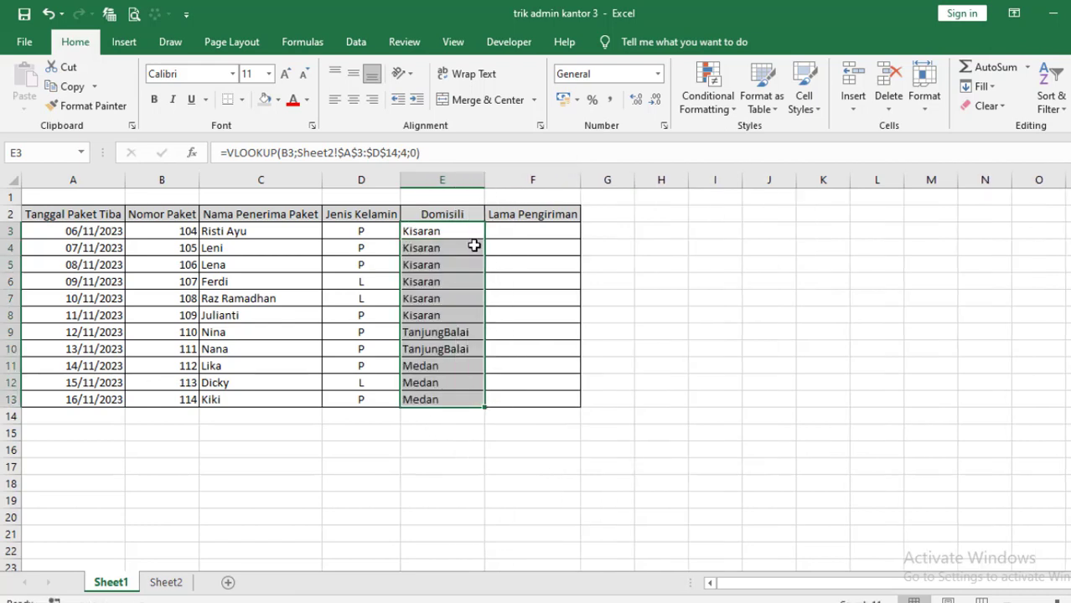
Start an HLOOKUP formula for Lama Pengiriman in cell F3 of Sheet1, using the domicile in E3 as the lookup value.
{"action": "left_click", "coordinate": [537, 236]}
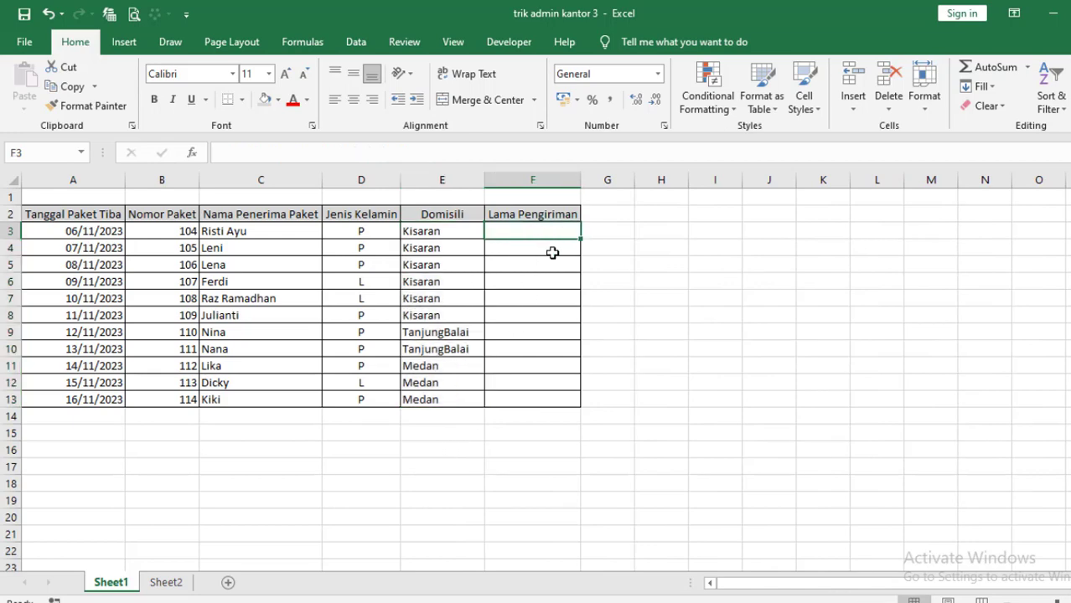
{"action": "left_click", "coordinate": [170, 583]}
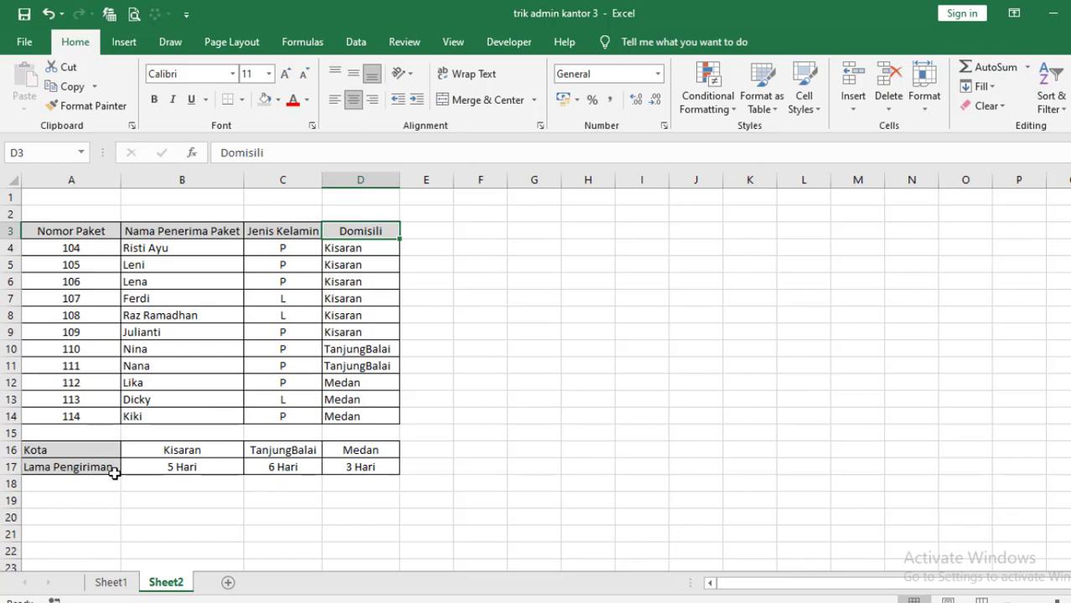
{"action": "left_click", "coordinate": [111, 584]}
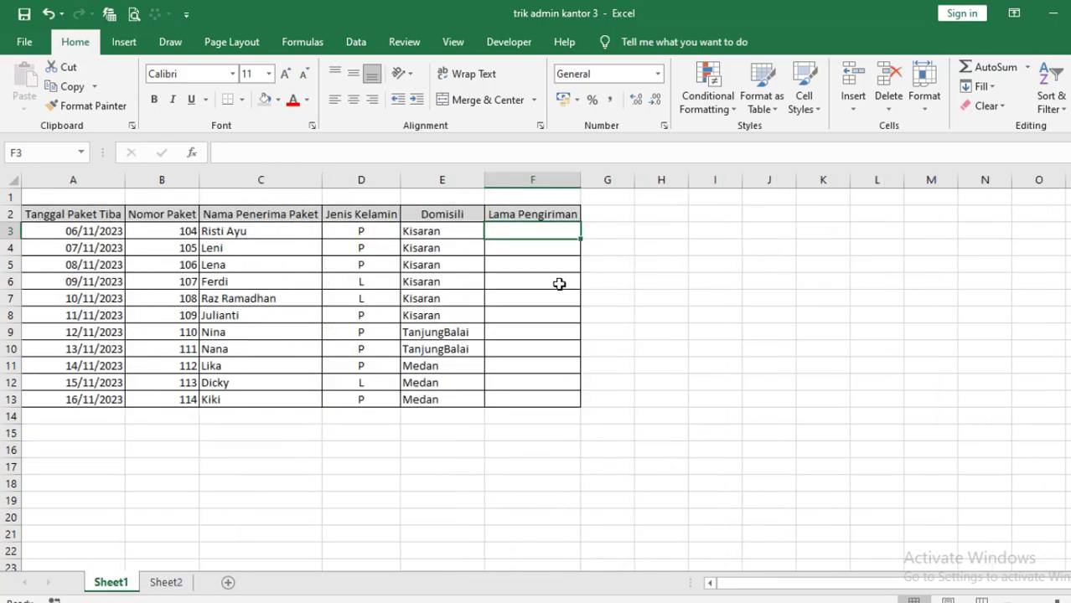
{"action": "type", "text": "=hloo"}
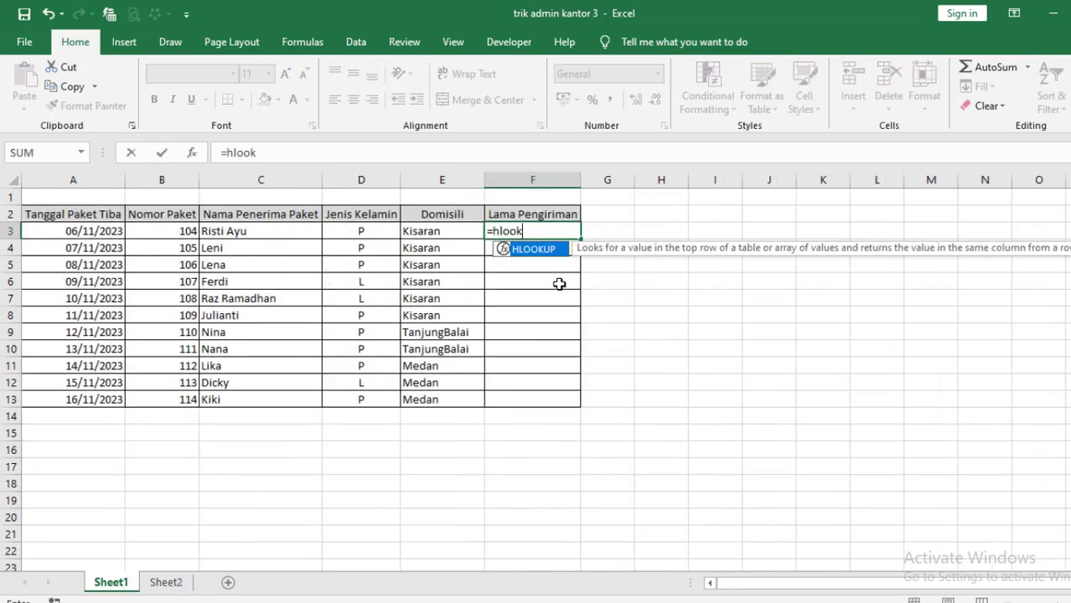
{"action": "type", "text": "k"}
{"action": "double_click", "coordinate": [546, 252]}
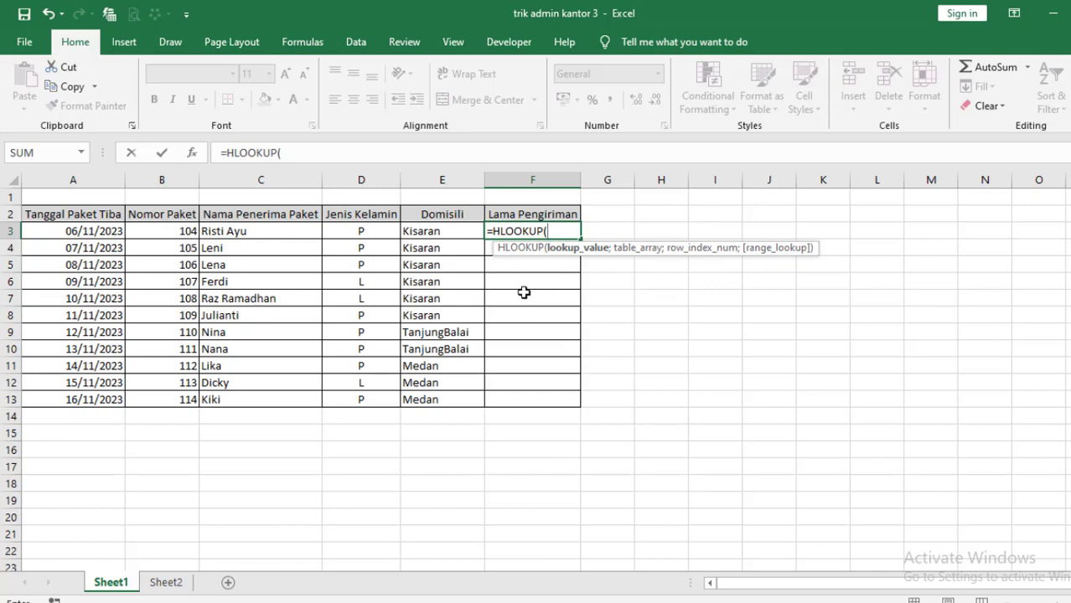
{"action": "left_click", "coordinate": [430, 231]}
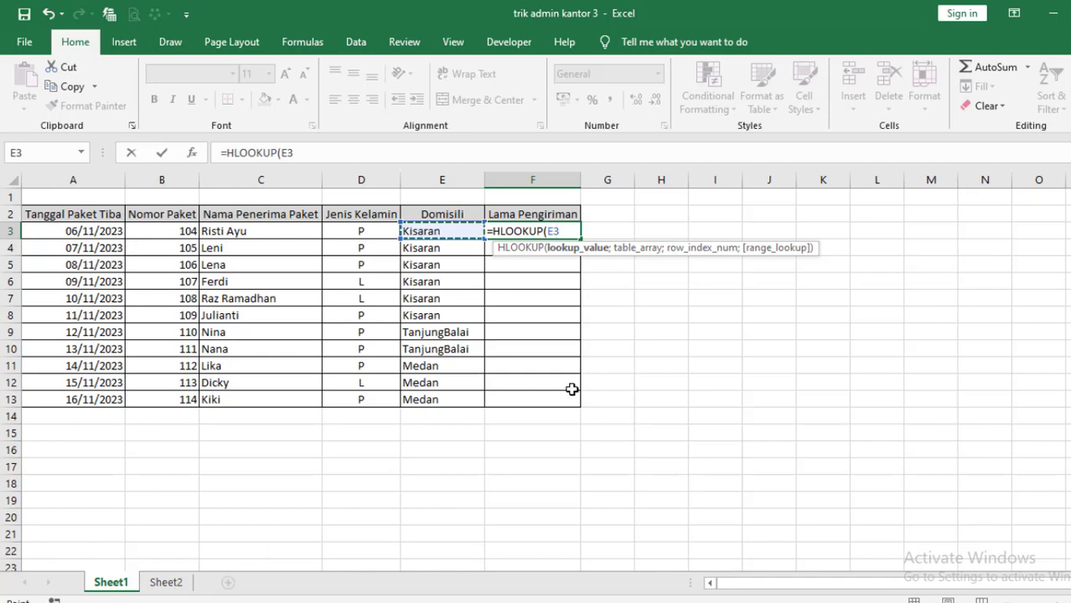
{"action": "type", "text": ";"}
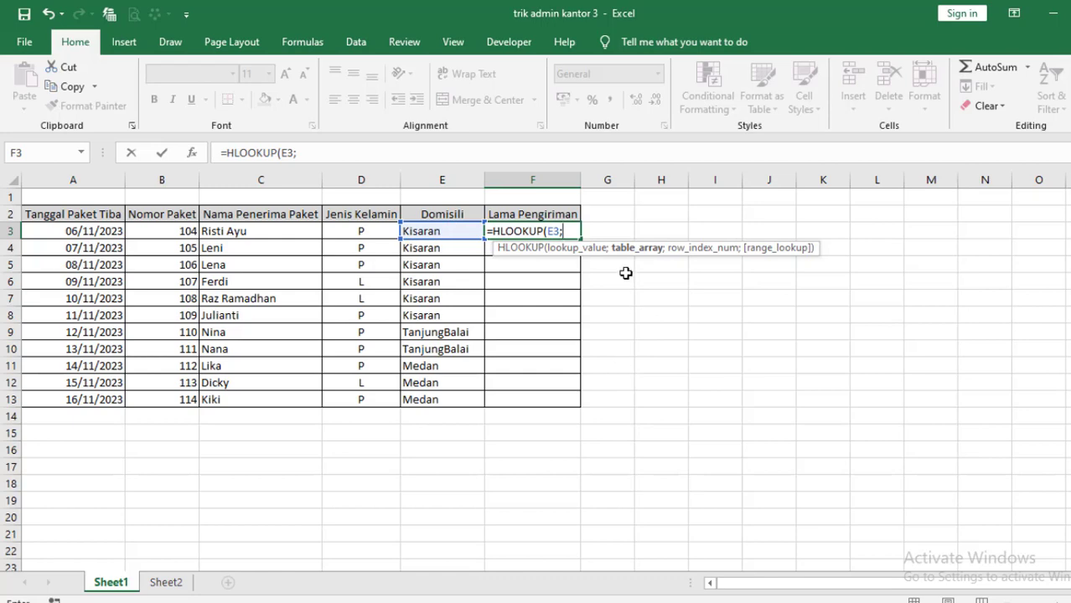
Complete the F3 HLOOKUP with table array Sheet2!$A$16:$D$17, row index 2 and range lookup 0.
{"action": "left_click", "coordinate": [168, 584]}
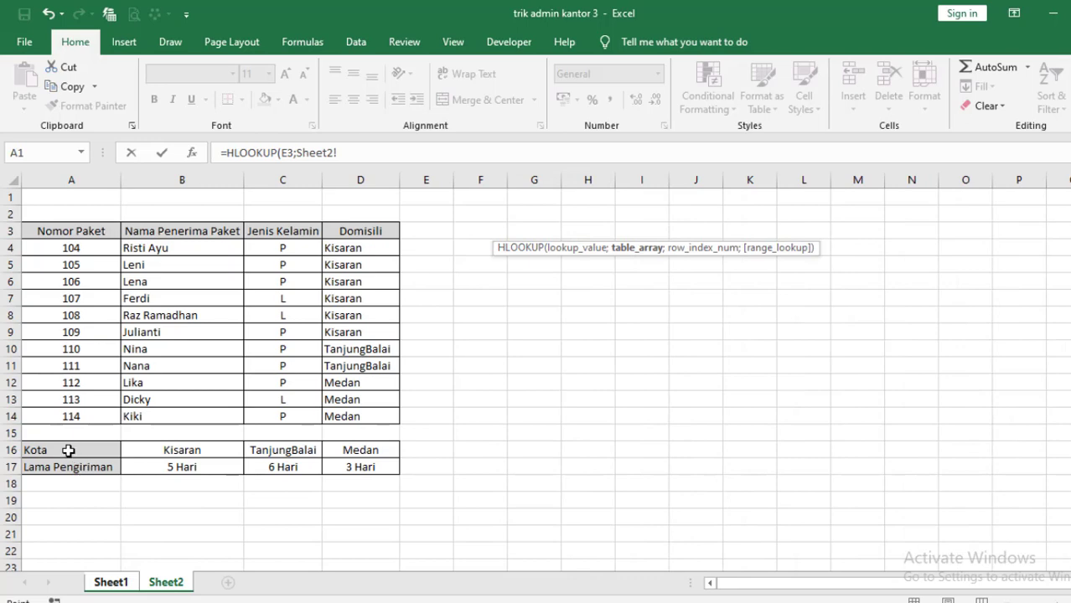
{"action": "left_click_drag", "start_coordinate": [68, 451], "coordinate": [272, 466]}
{"action": "left_click_drag", "start_coordinate": [356, 467], "coordinate": [357, 467]}
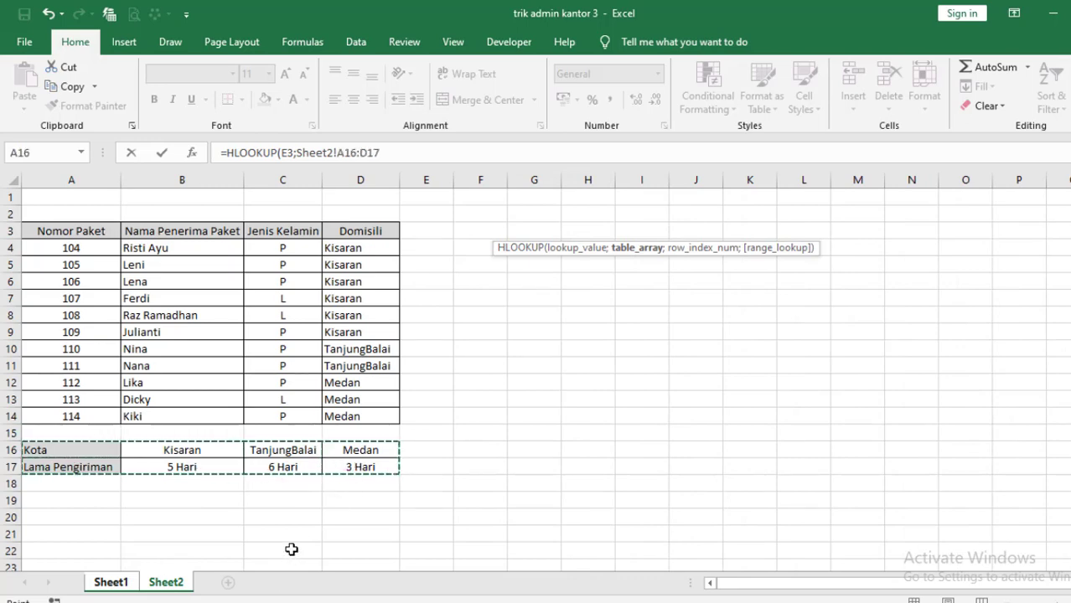
{"action": "key", "text": "F4"}
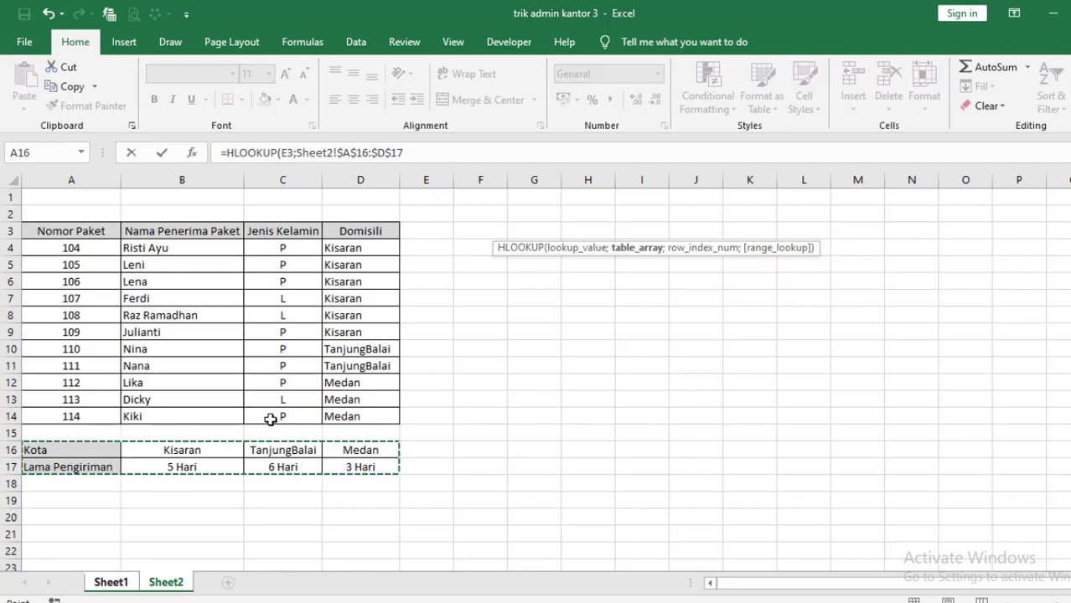
{"action": "type", "text": ";"}
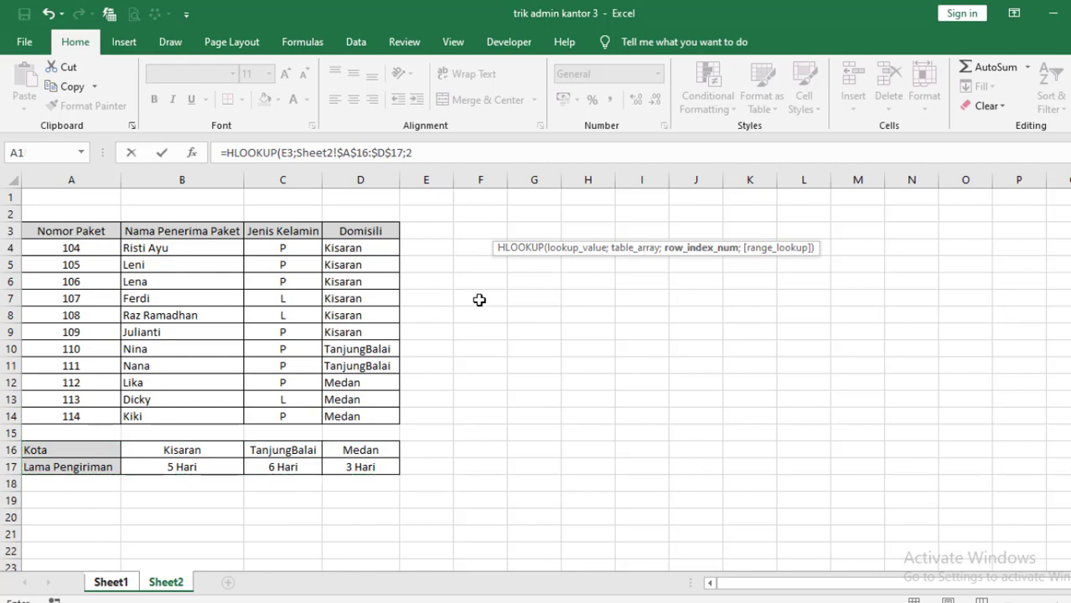
{"action": "type", "text": "2;"}
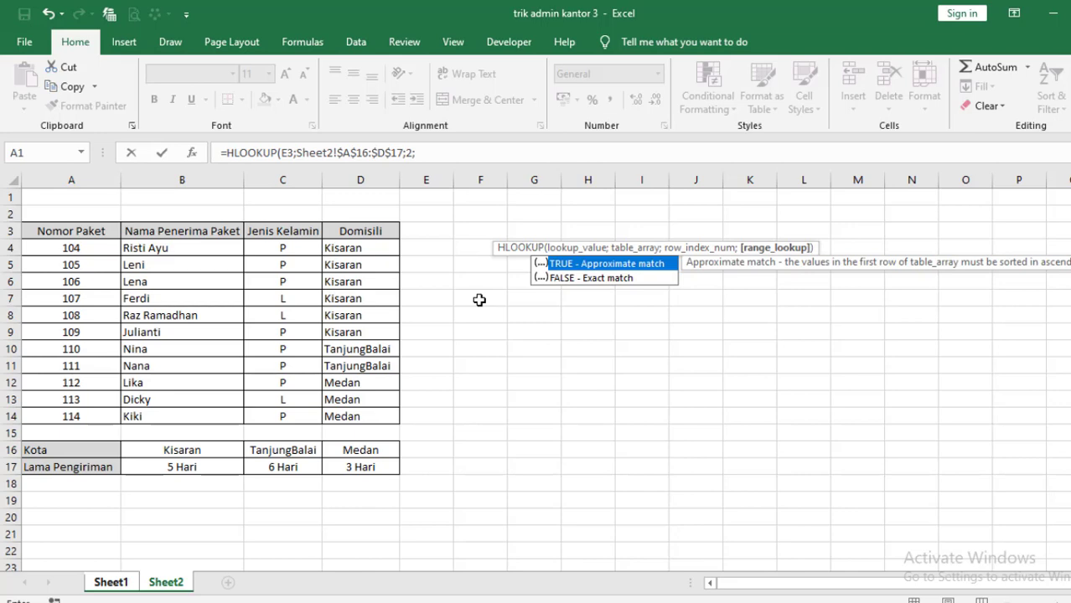
{"action": "type", "text": "0"}
{"action": "key", "text": "Return"}
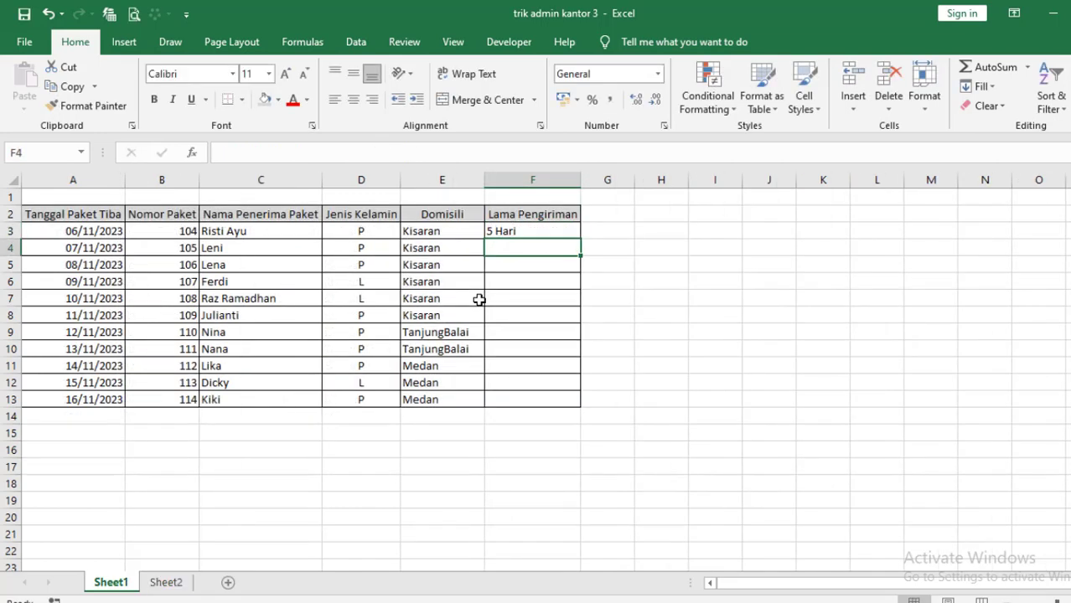
Check F3 against the delivery times on Sheet2 and fill the Lama Pengiriman formula down to F13.
{"action": "left_click", "coordinate": [537, 230]}
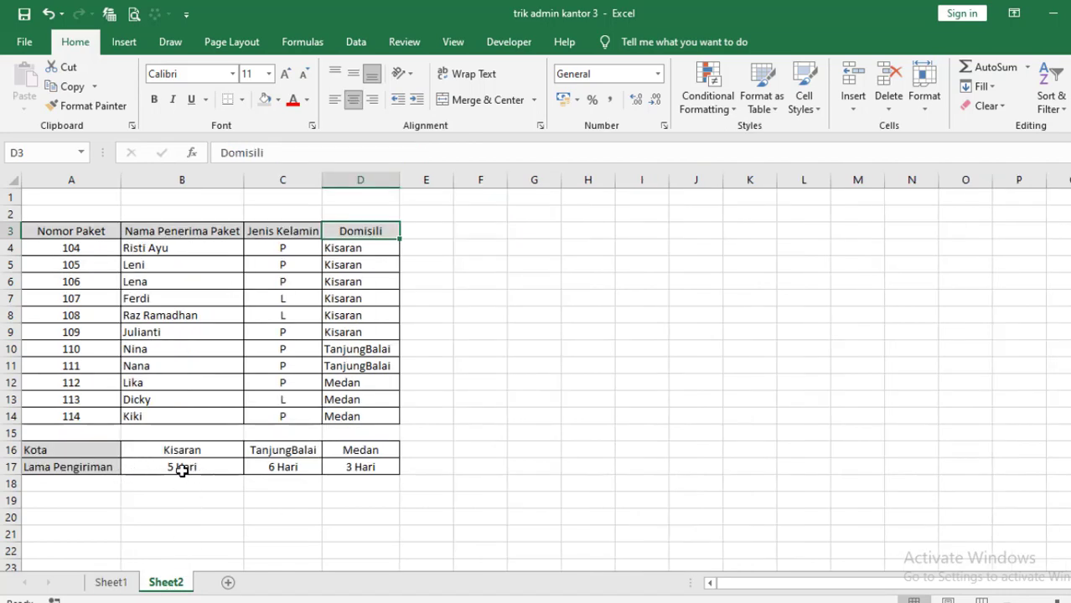
{"action": "left_click", "coordinate": [99, 582]}
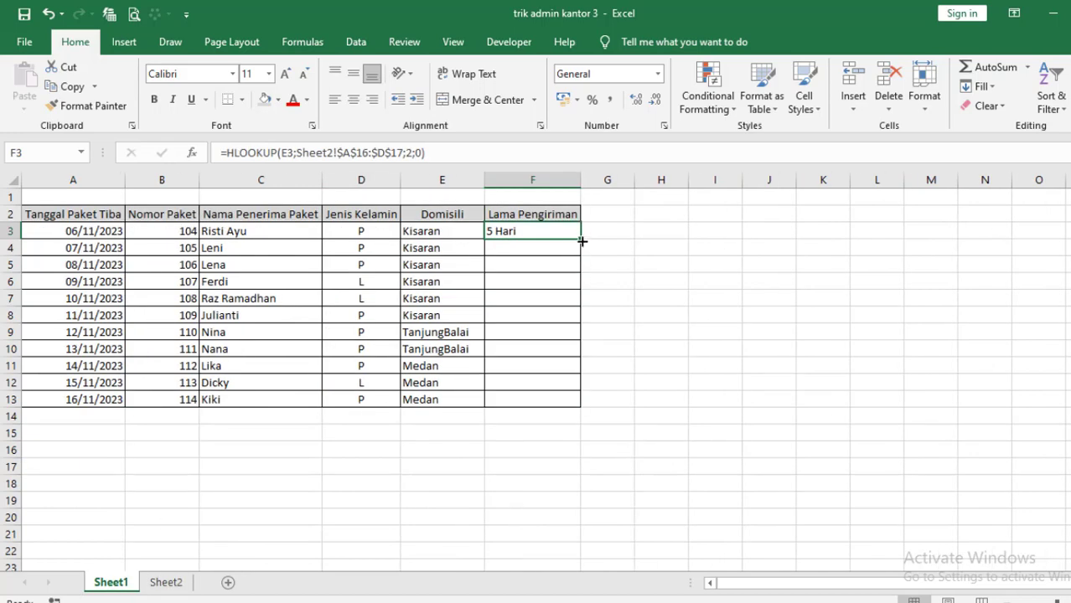
{"action": "double_click", "coordinate": [581, 239]}
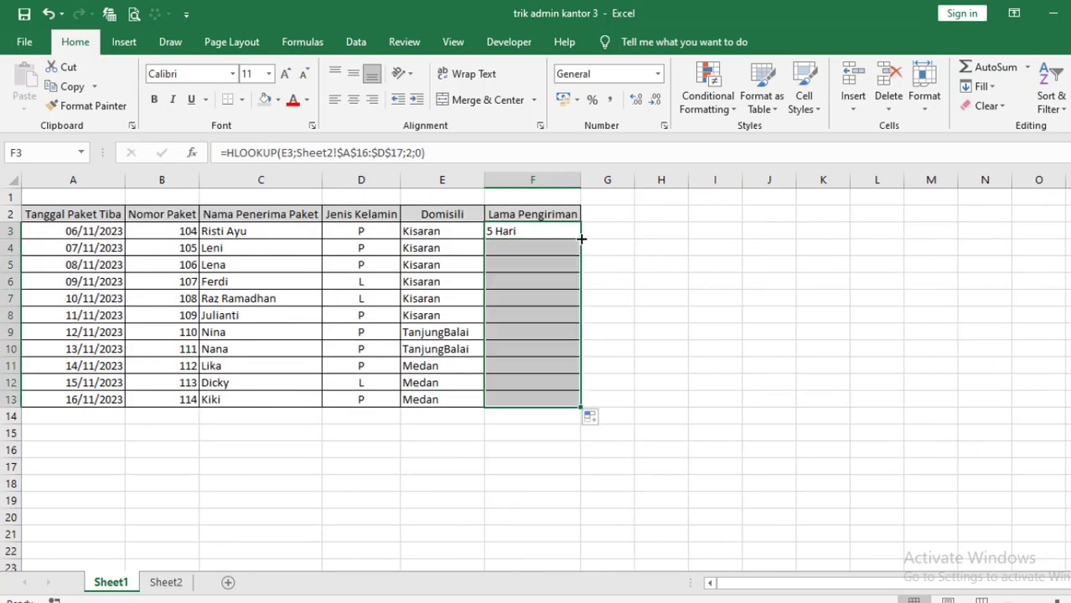
{"action": "left_click", "coordinate": [686, 382]}
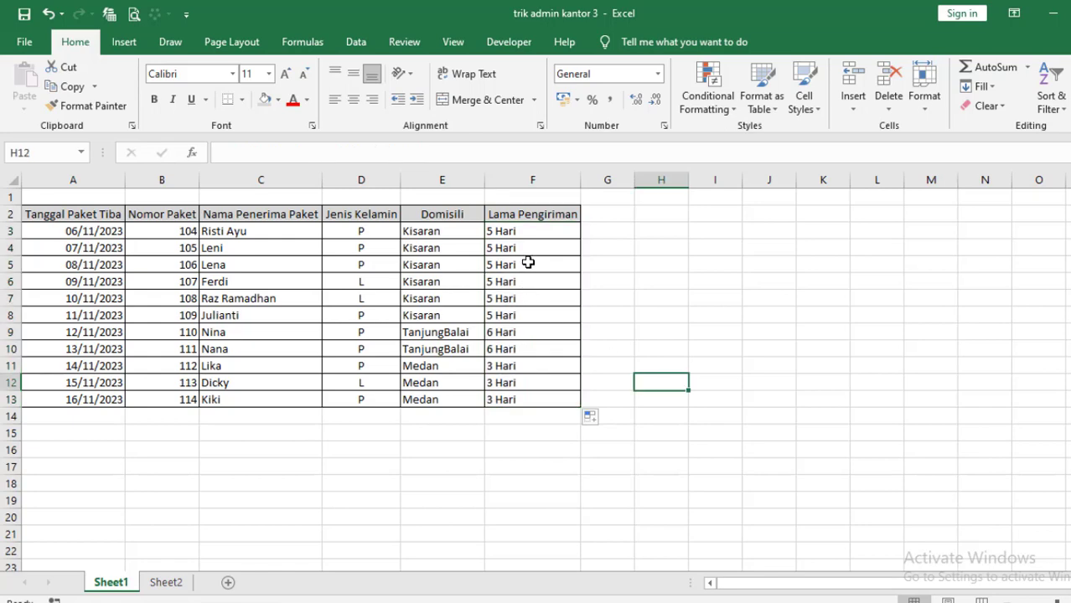